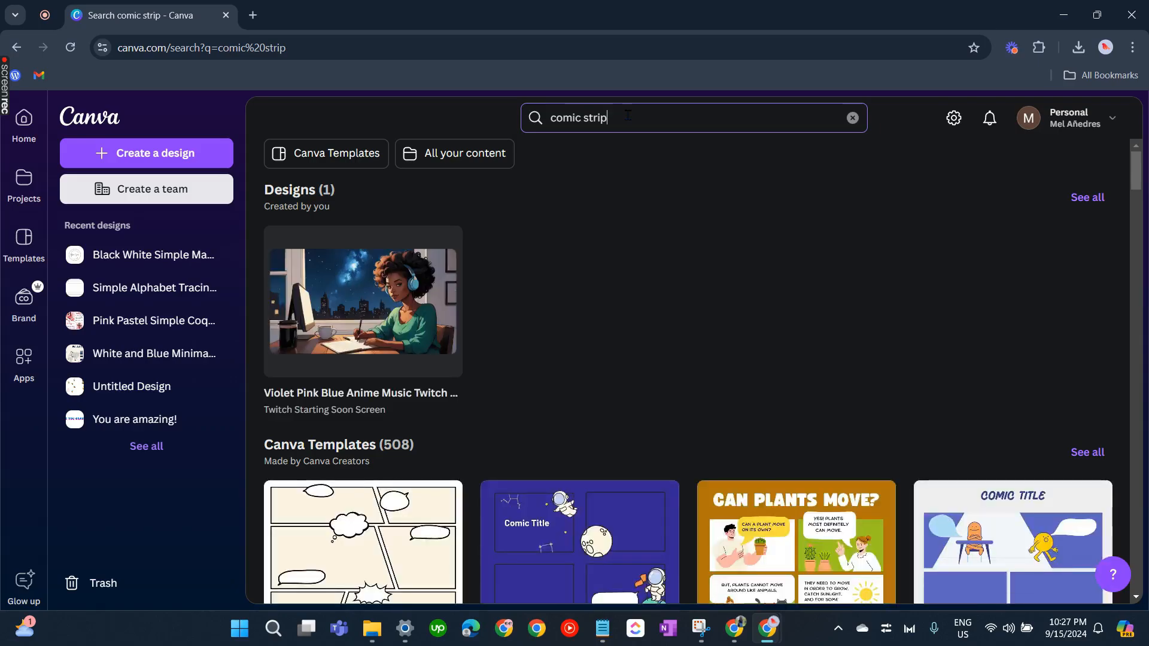
Browse the "comic strip" templates and open the beige blank 6-panel comic strip as a new editable design
scroll(802, 393, "down", 5)
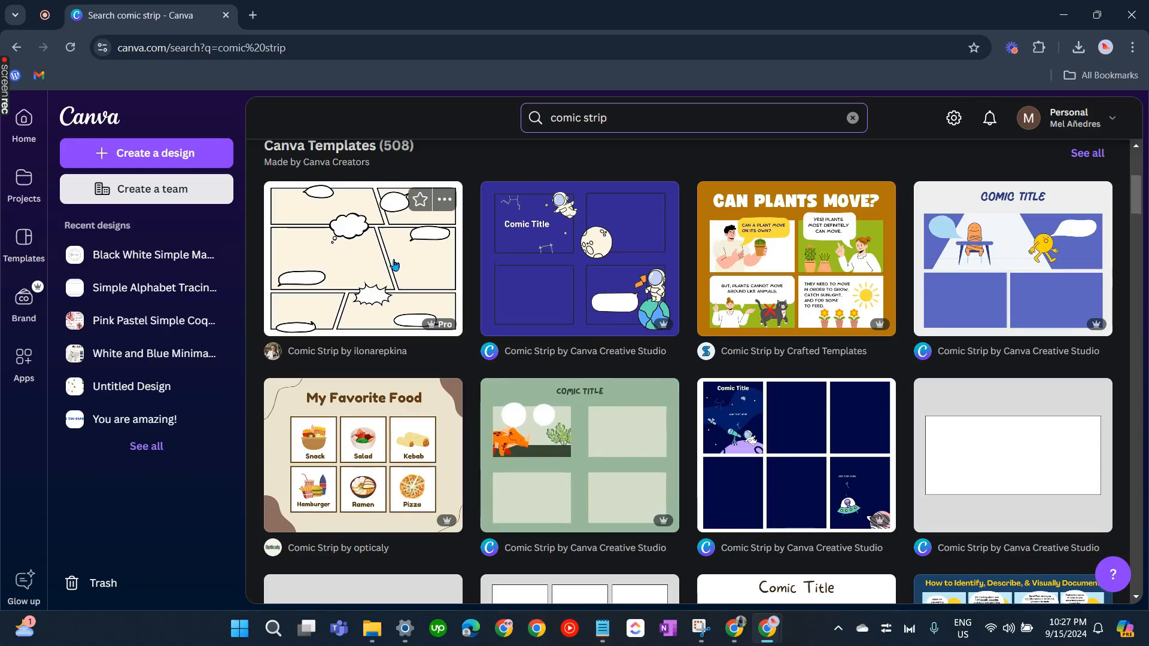
scroll(394, 263, "down", 4)
scroll(393, 367, "down", 3)
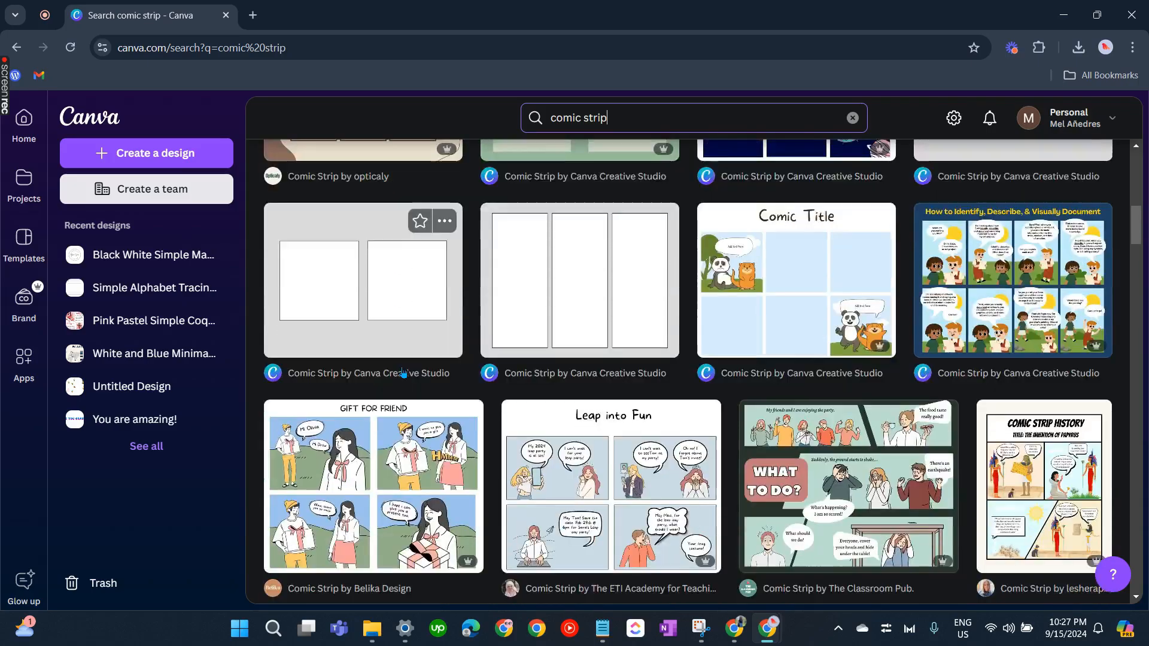
scroll(418, 383, "up", 5)
scroll(418, 383, "up", 3)
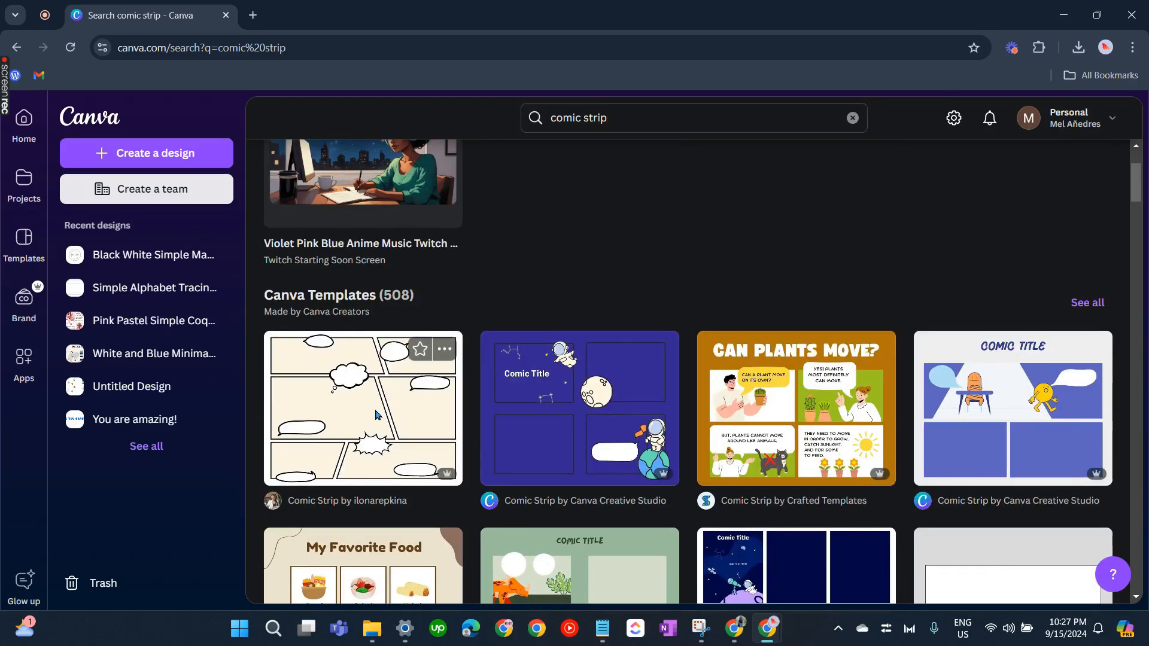
left_click(418, 383)
left_click(848, 272)
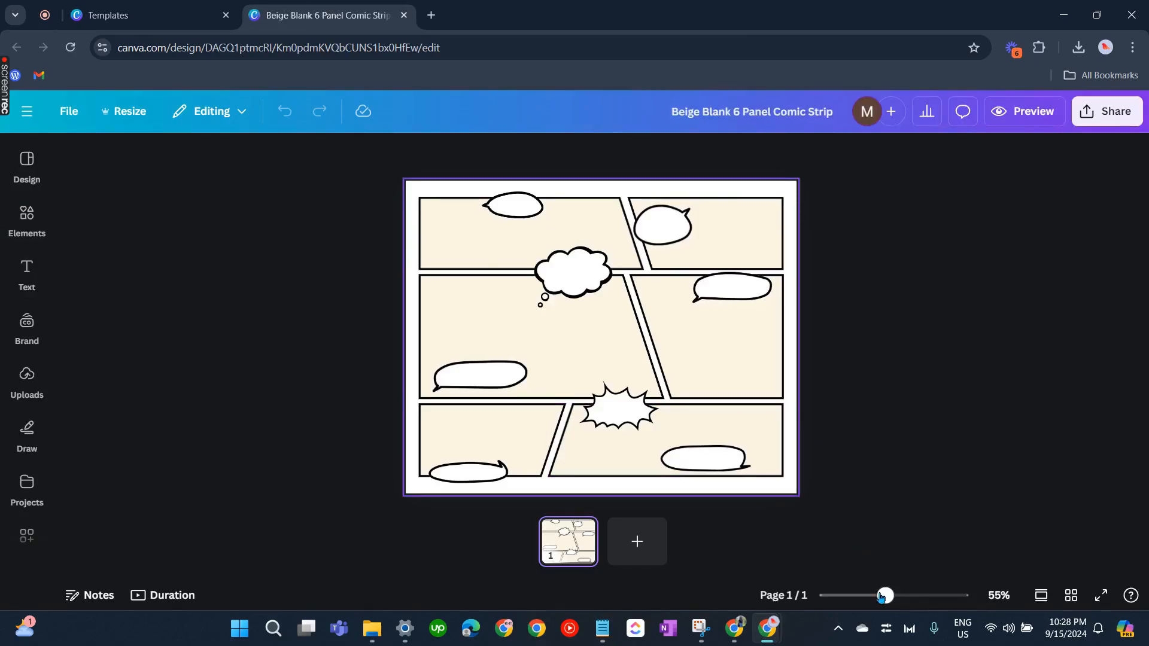
Fill the first comic panel with the brand palette green #8bac84
left_click_drag(882, 596, 896, 594)
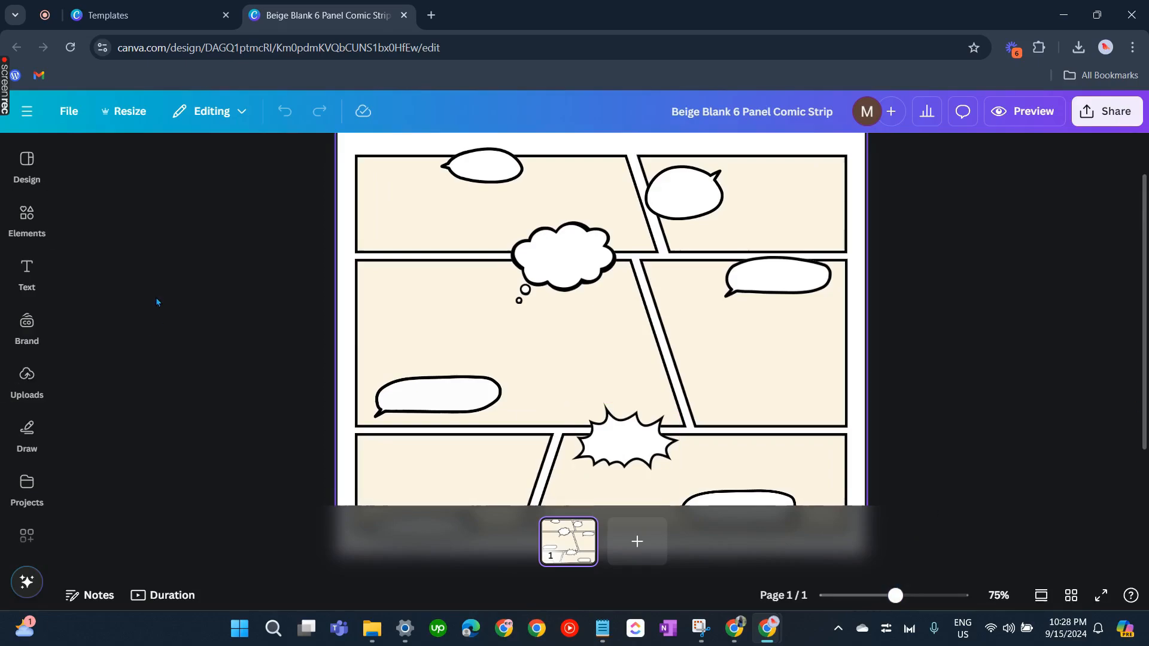
left_click(27, 272)
left_click(427, 235)
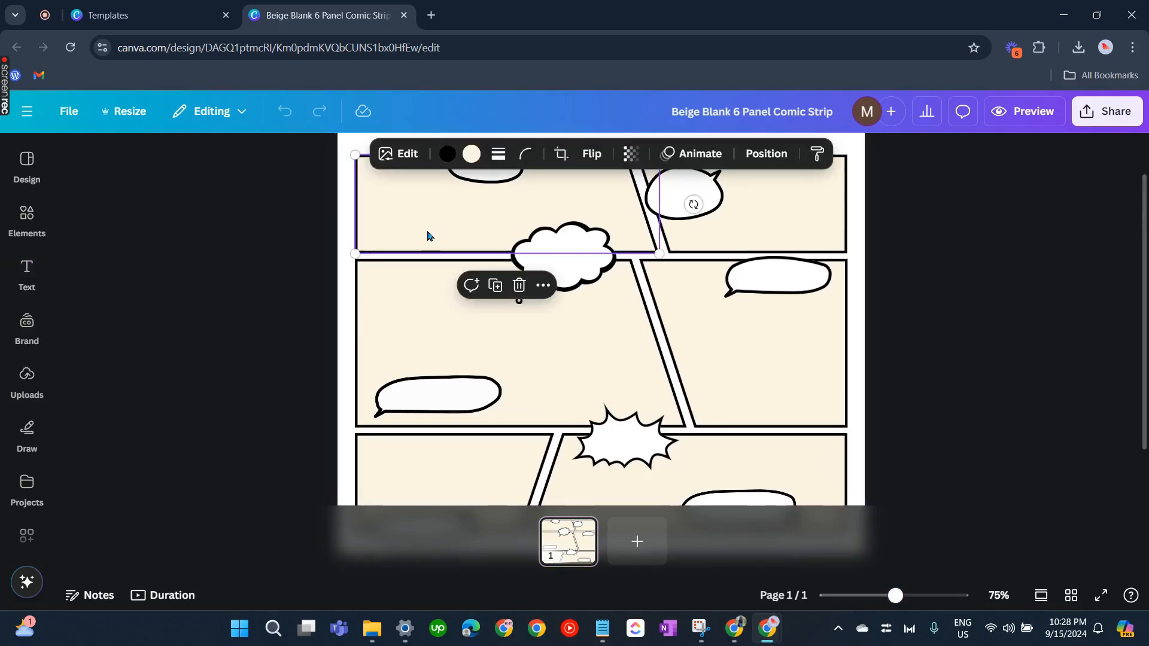
left_click(472, 154)
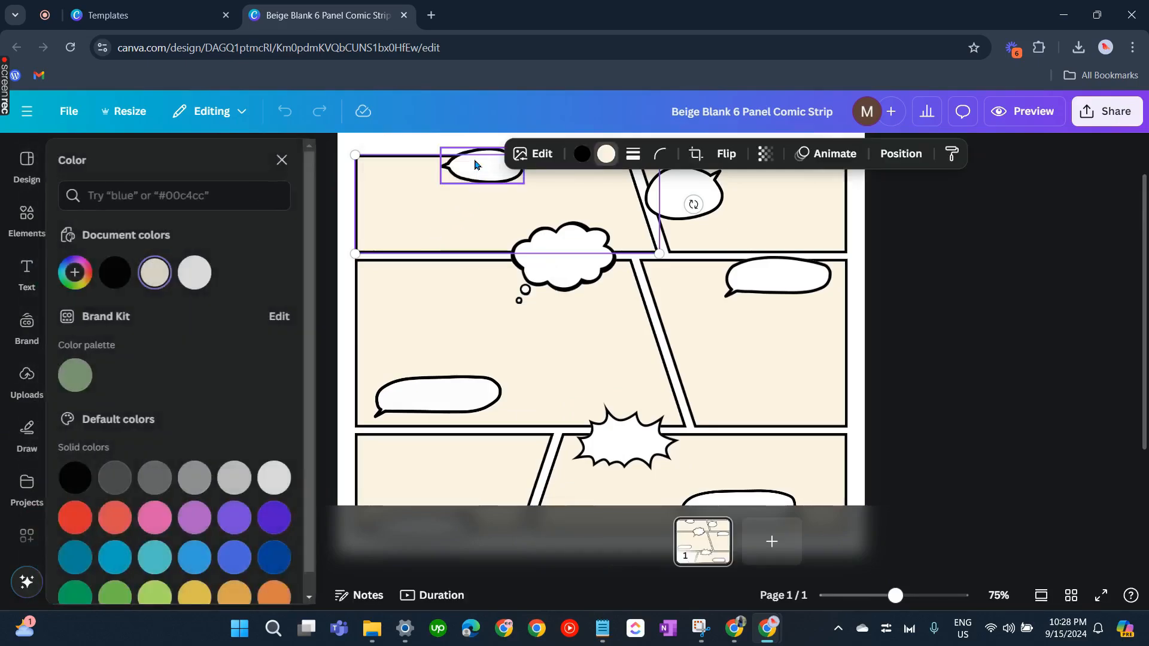
left_click(81, 360)
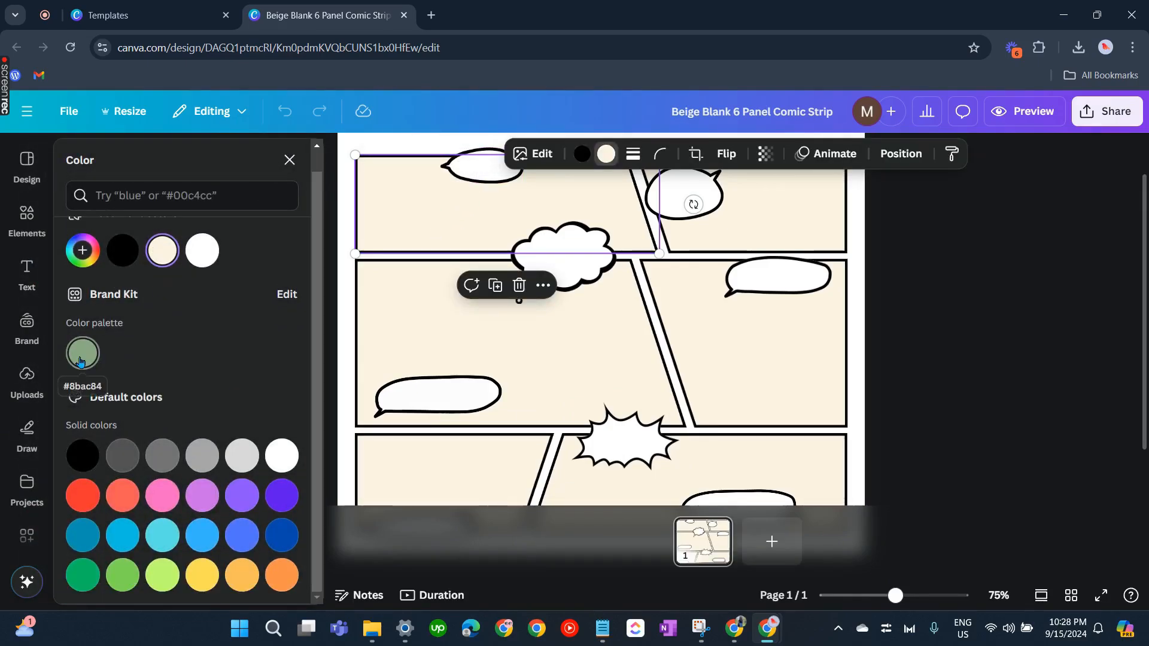
scroll(261, 291, "up", 1)
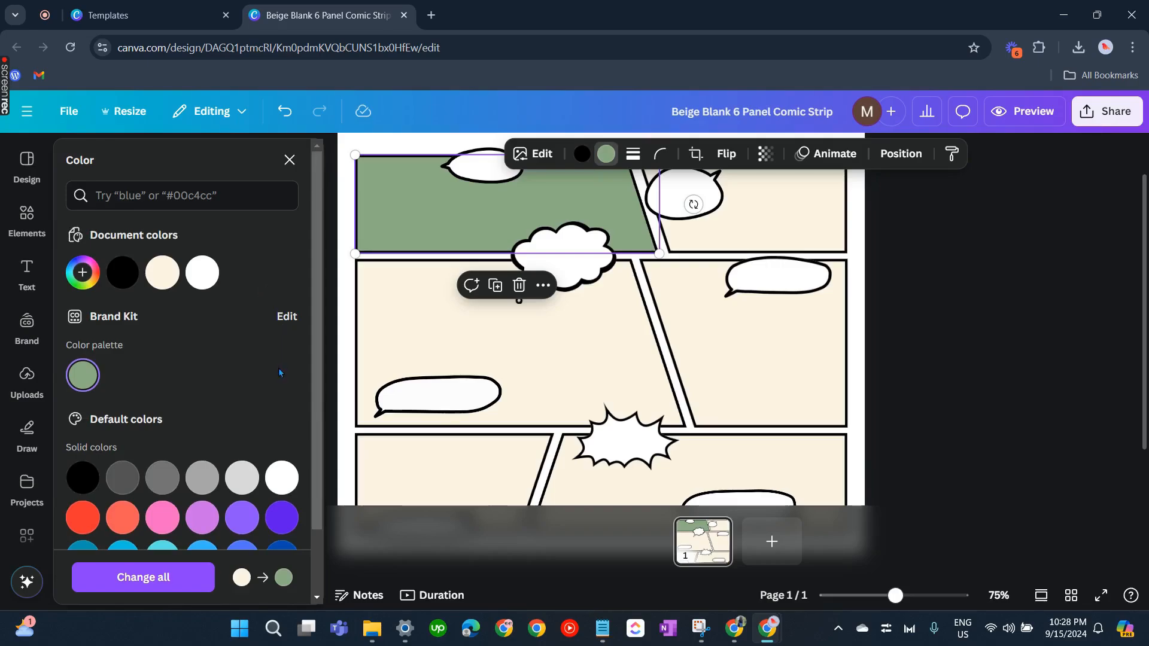
Change the first panel's fill to the custom light green #B9E2B1 and apply it to all the beige panels
left_click(286, 316)
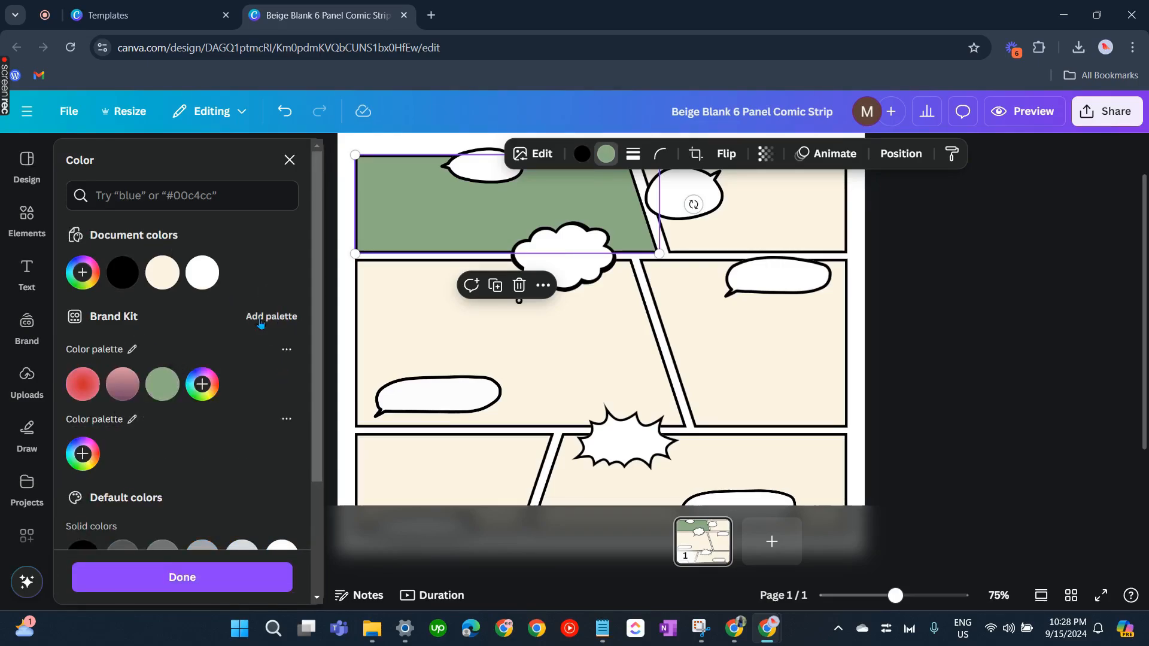
left_click(83, 272)
left_click_drag(135, 325, 125, 318)
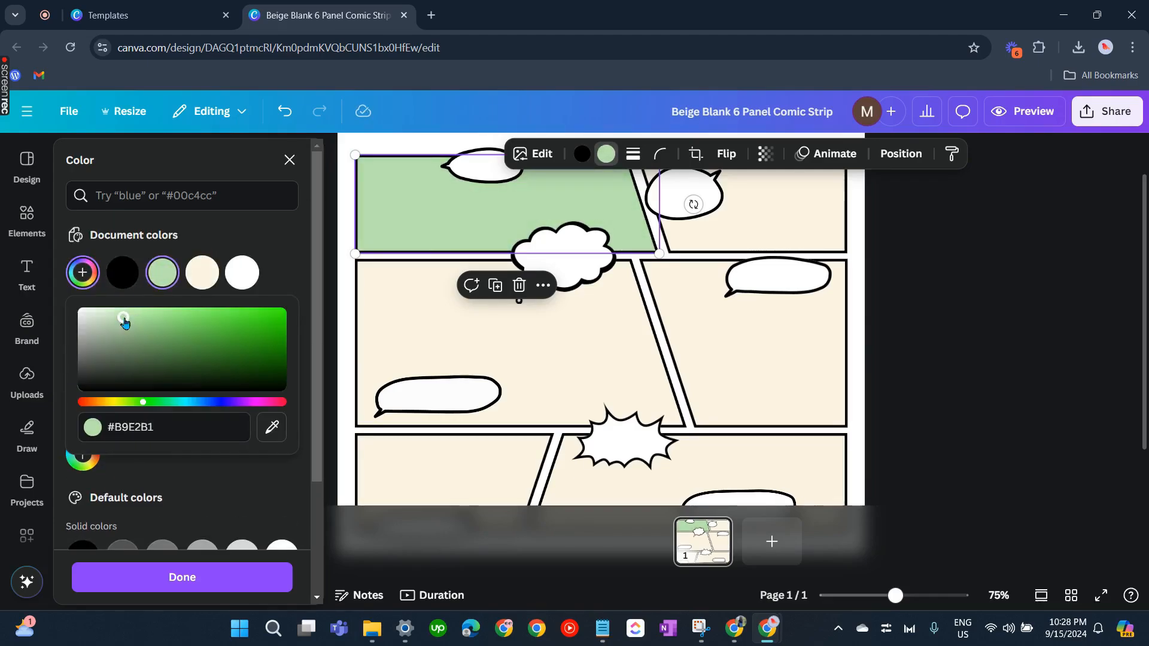
left_click(190, 576)
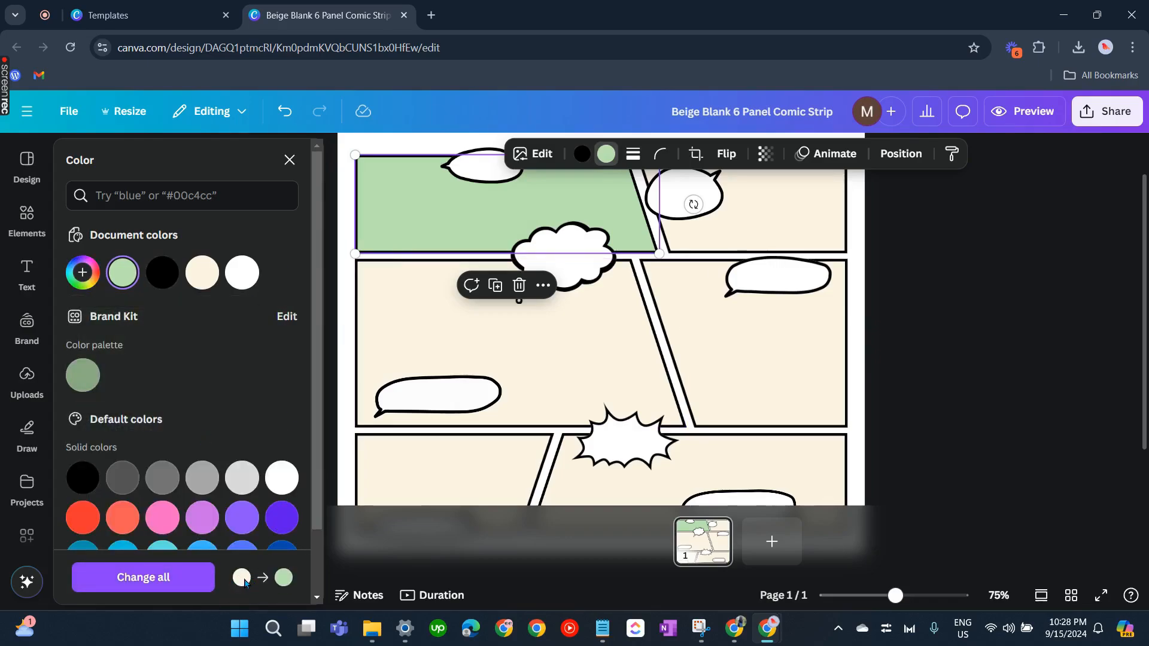
left_click(153, 581)
left_click(976, 280)
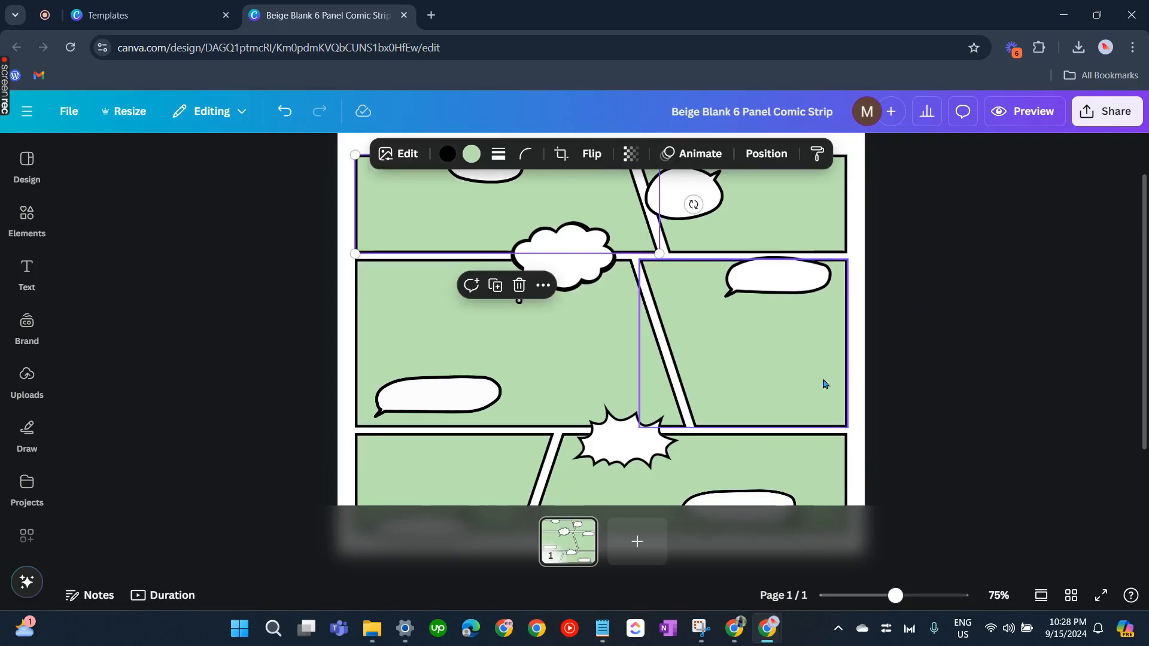
scroll(626, 431, "down", 1)
scroll(625, 431, "up", 2)
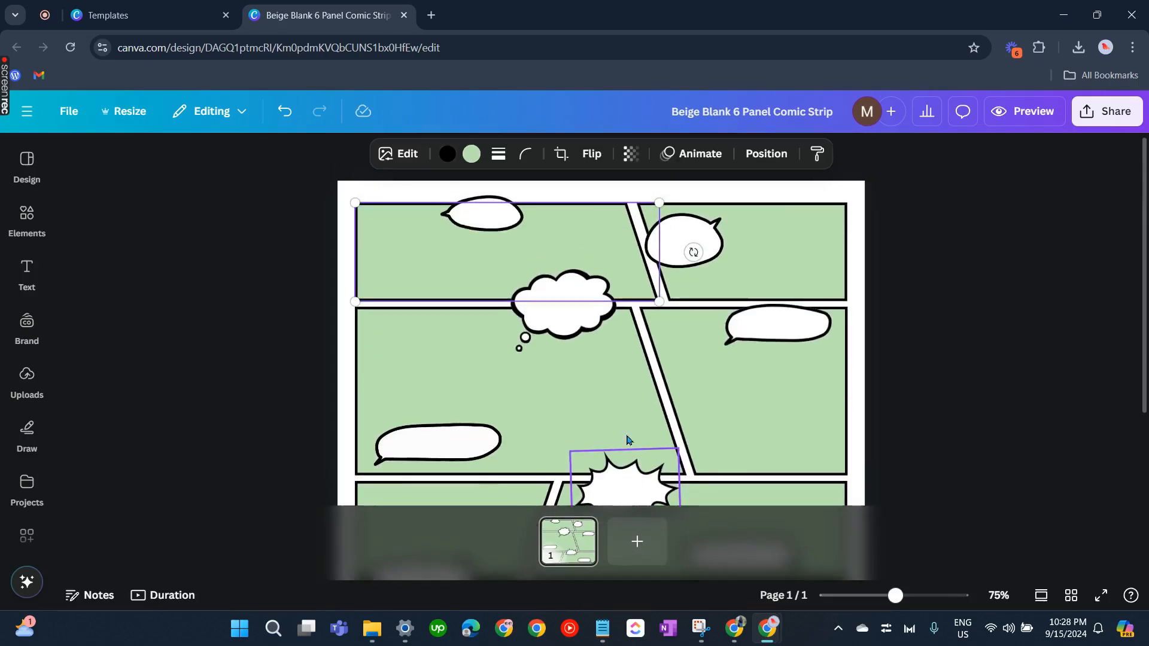
Search the elements for "cat" and place the peeking cat graphic, scaled down, in the first panel's upper right area
left_click(27, 272)
left_click(20, 217)
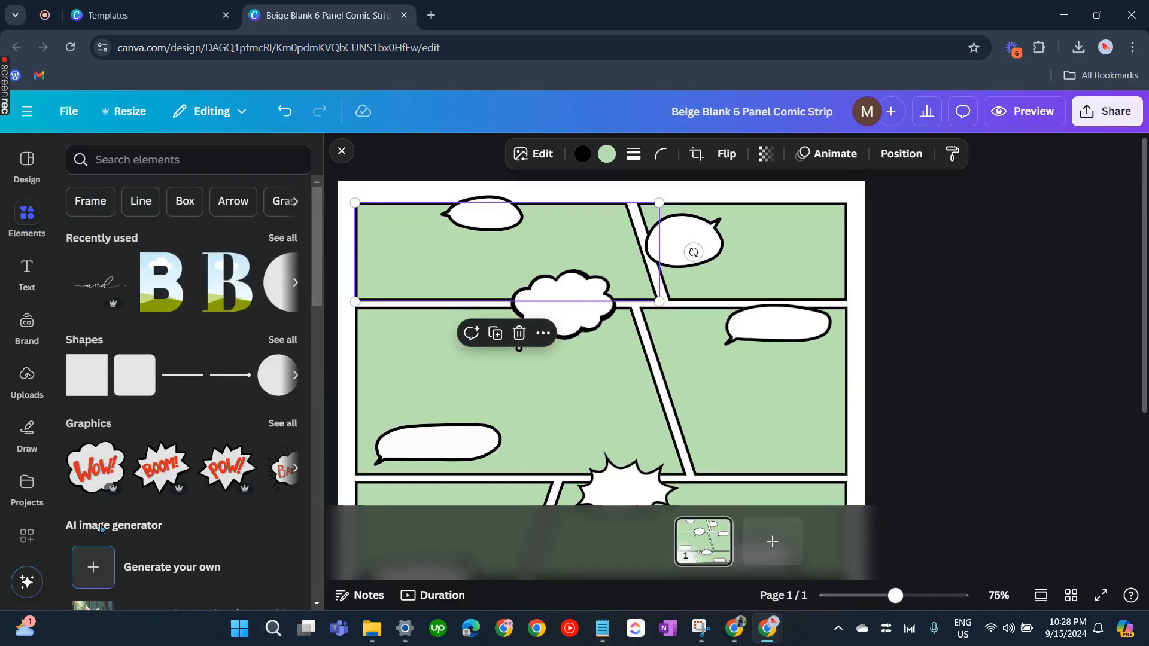
left_click(161, 161)
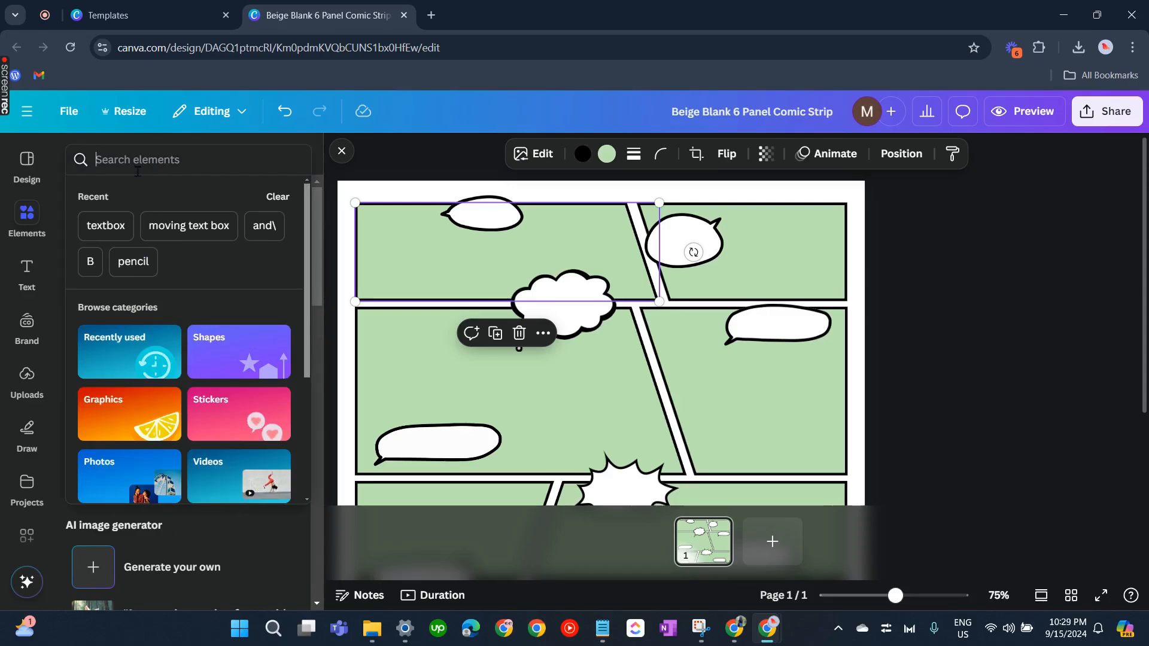
type("cat")
key("Return")
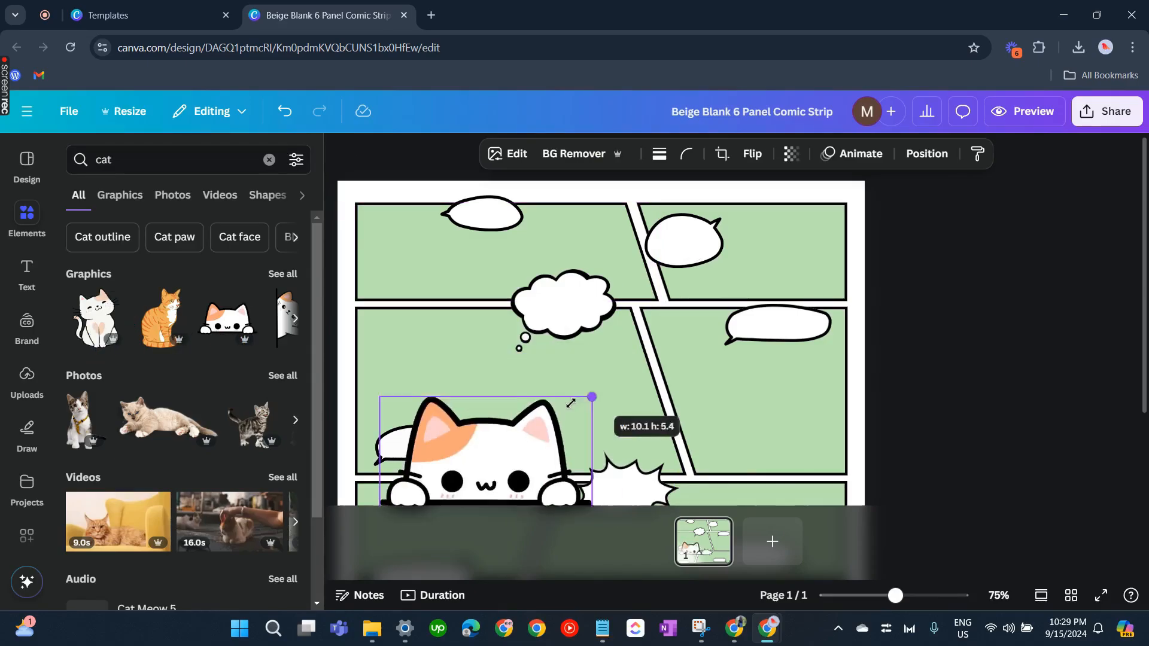
left_click_drag(569, 403, 483, 443)
left_click_drag(426, 474, 609, 211)
left_click_drag(639, 252, 592, 235)
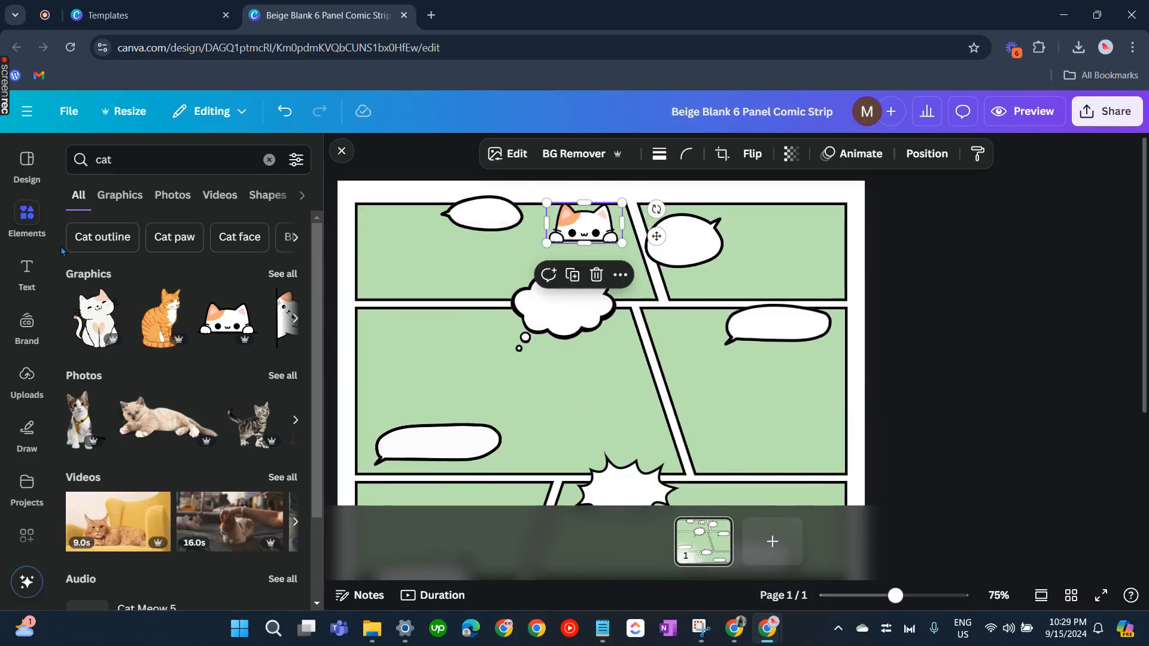
Search the graphics for "table" and place the square wooden table, scaled down, in the first panel's lower left corner
double_click(103, 159)
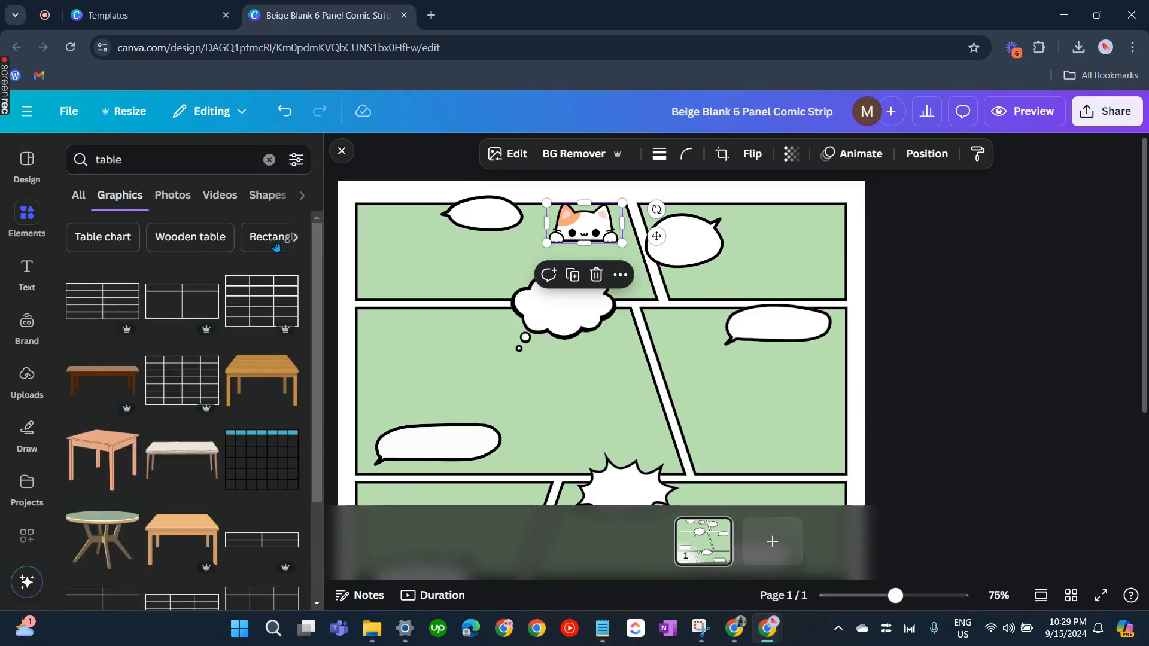
scroll(185, 341, "down", 3)
scroll(185, 342, "down", 2)
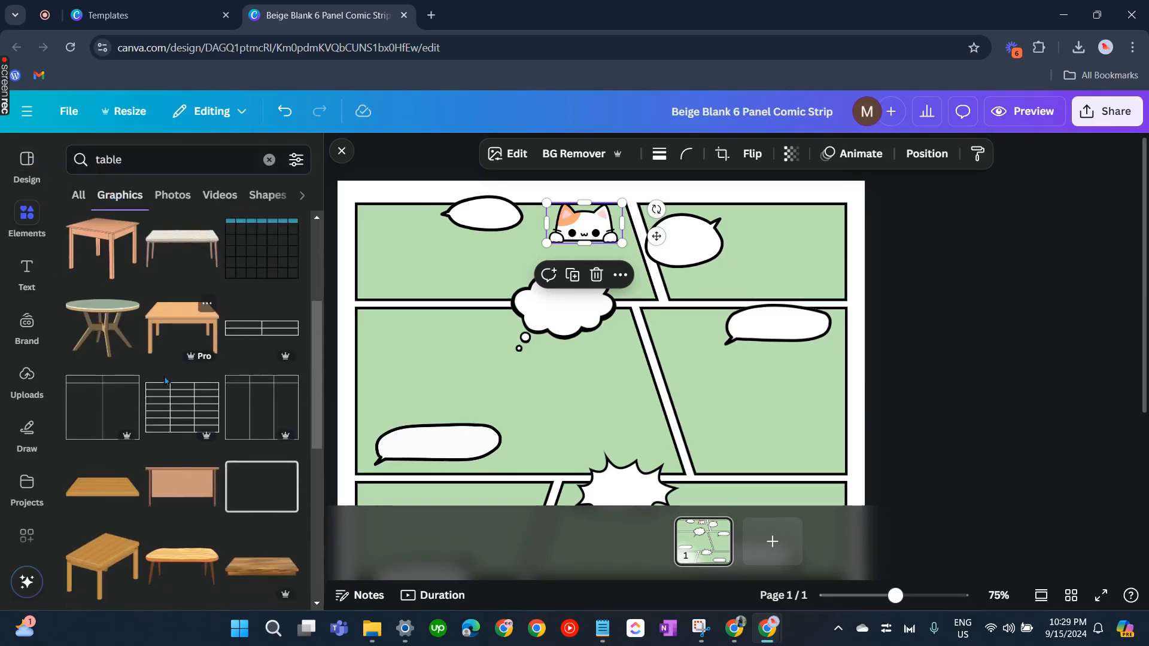
left_click(122, 275)
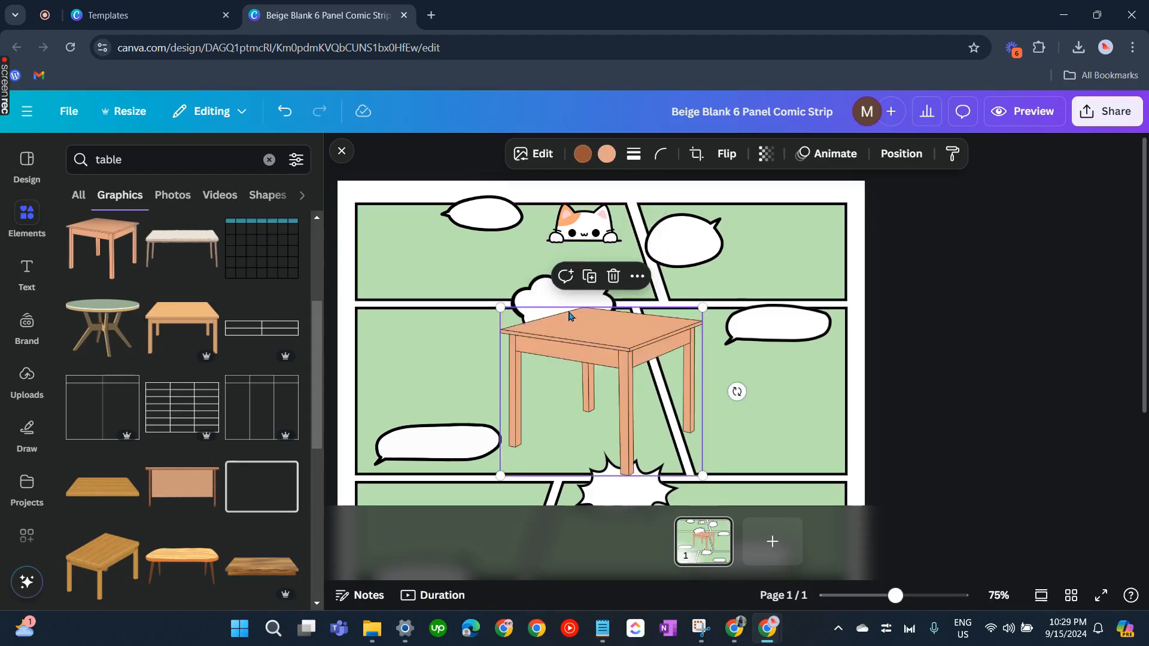
left_click_drag(707, 475, 584, 383)
left_click_drag(541, 341, 439, 304)
Send the wooden table back in the layer order, behind the panel below it
right_click(413, 280)
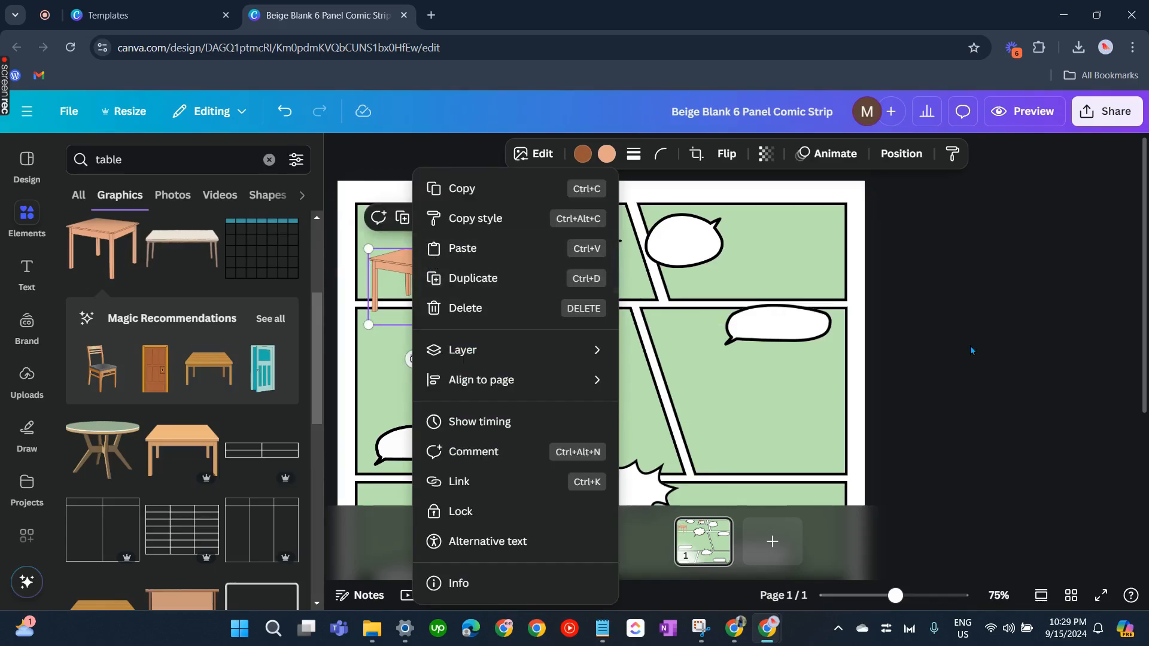
mouse_move(501, 354)
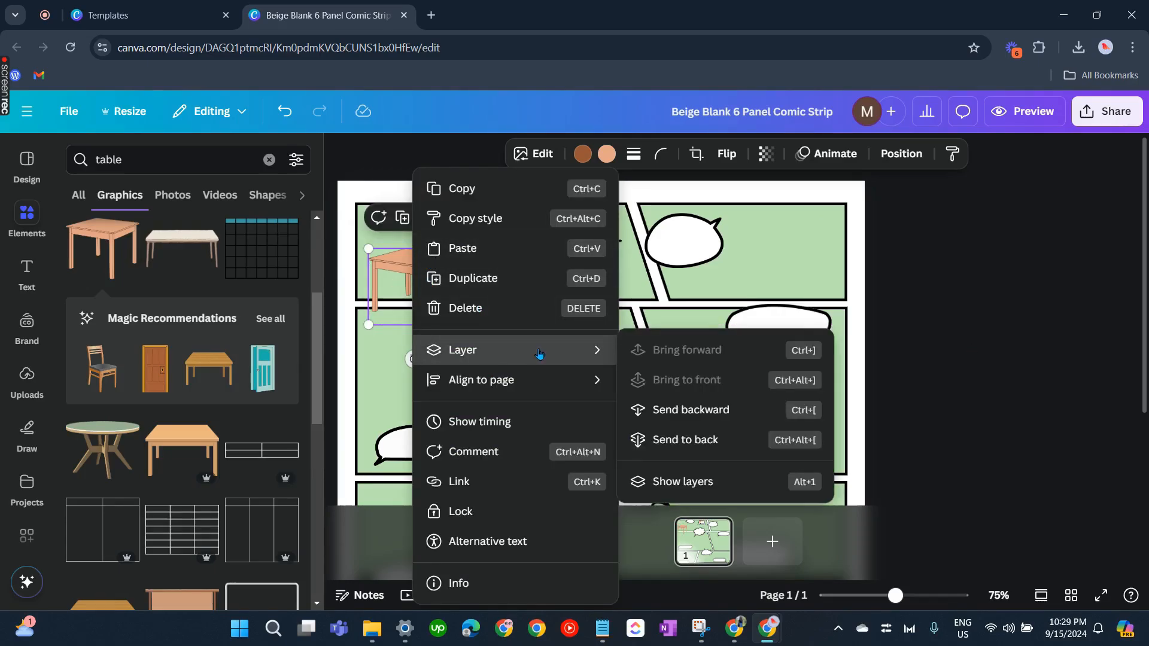
left_click(695, 440)
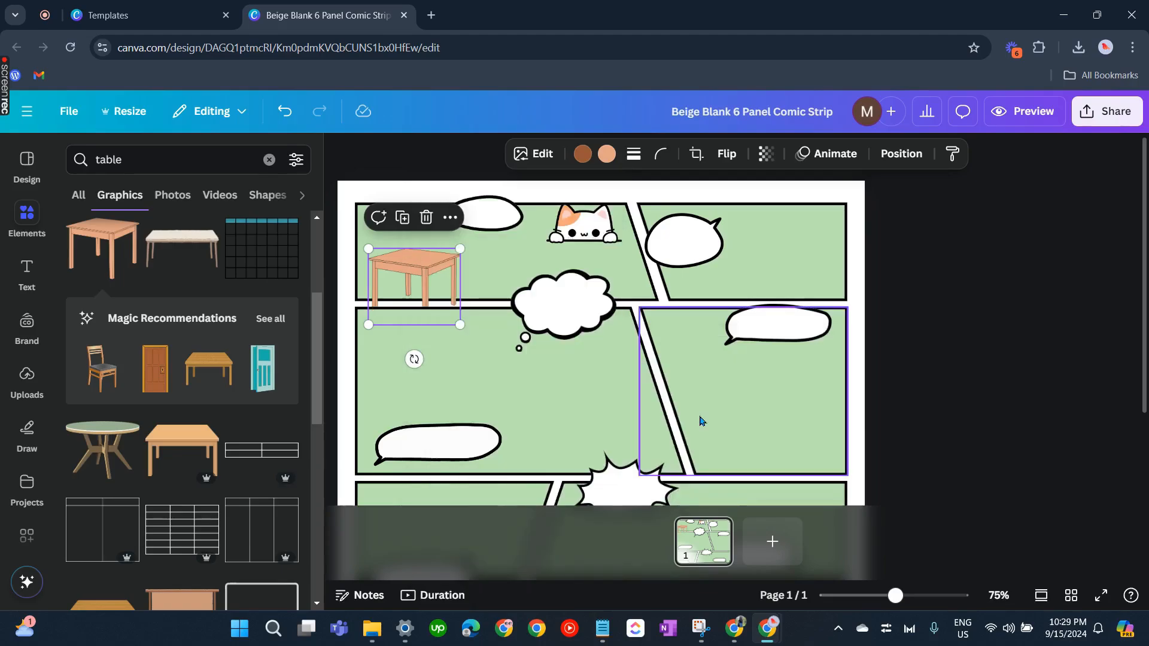
right_click(433, 283)
key("Escape")
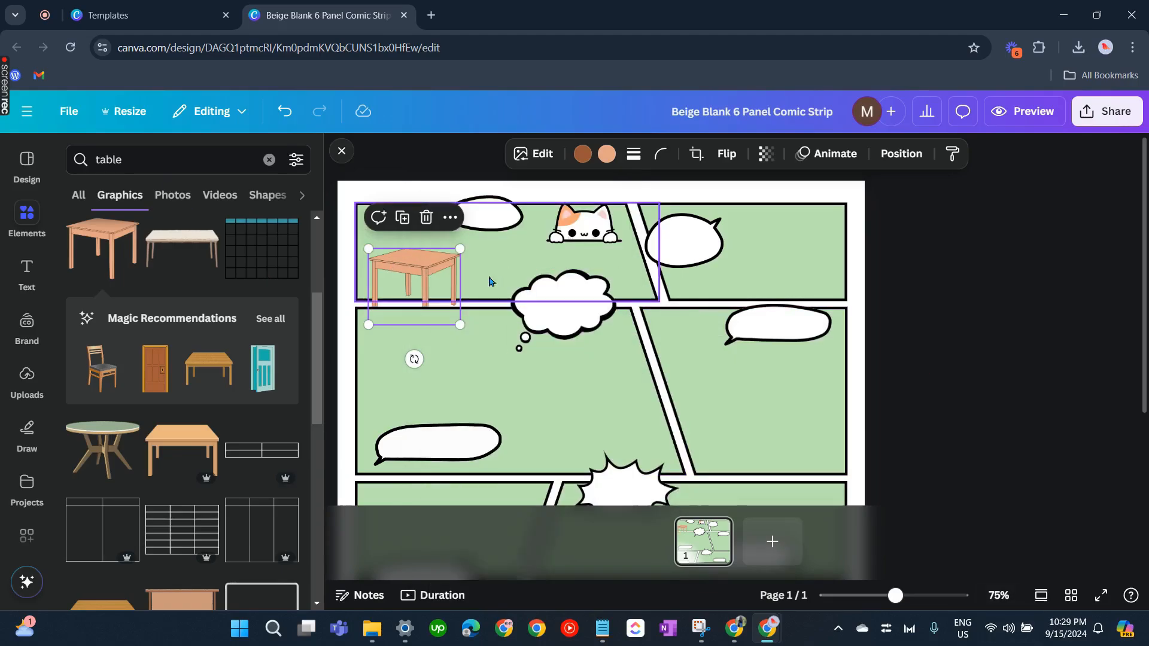
Search the graphics for "fish"
left_click_drag(124, 160, 40, 162)
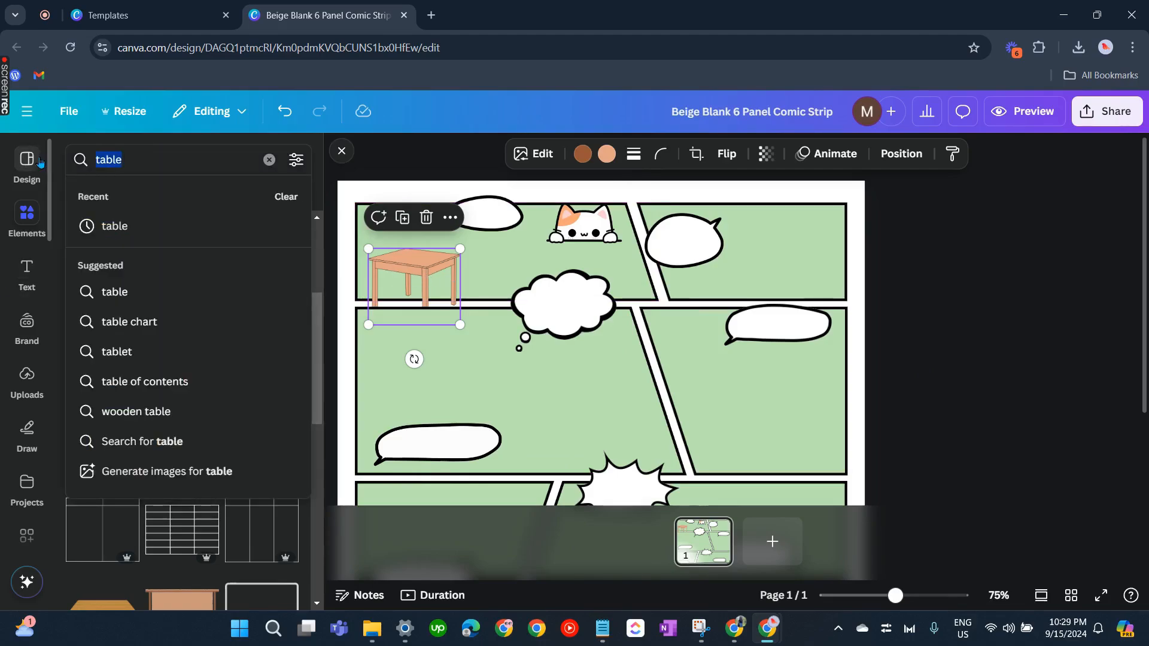
type("fish")
key("Return")
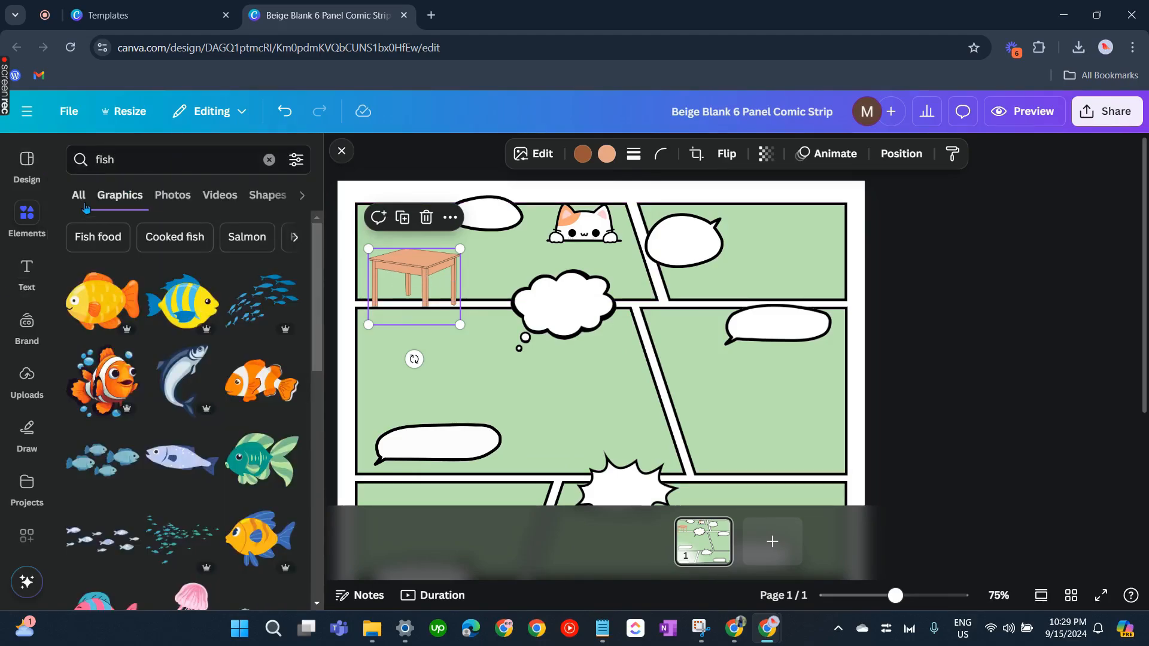
Search the elements for "fried fish on a plate" and limit the results to graphics
left_click(127, 164)
key("BackSpace")
key("BackSpace")
key("BackSpace")
type("ri")
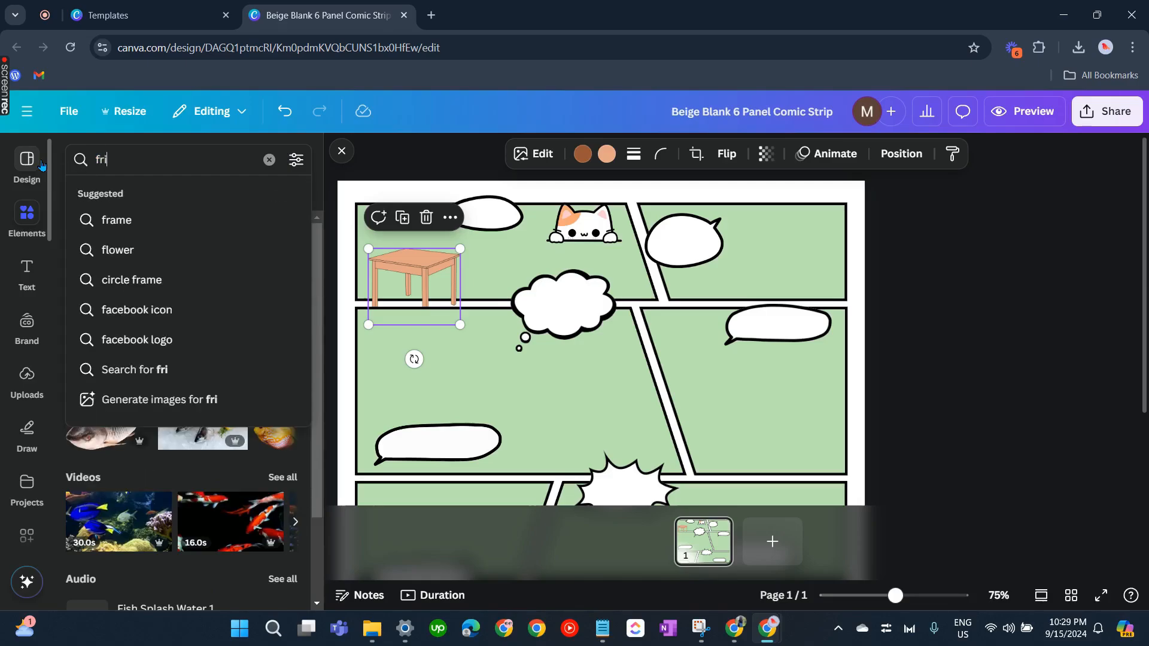
type("ed fish on a")
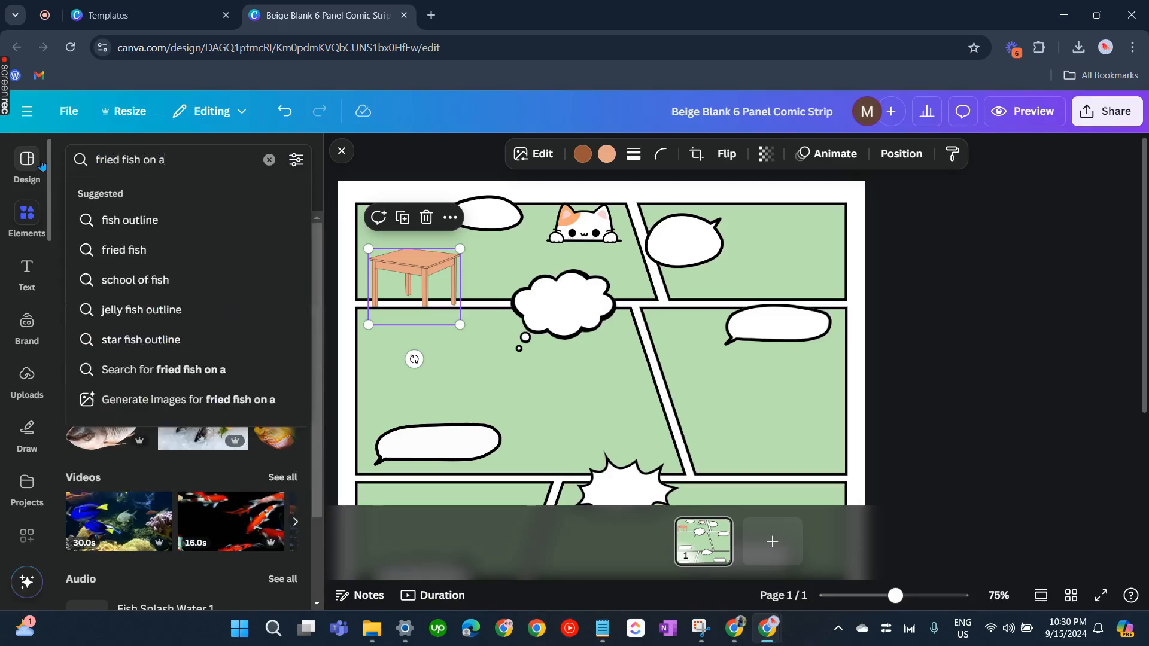
type(" plate")
key("Return")
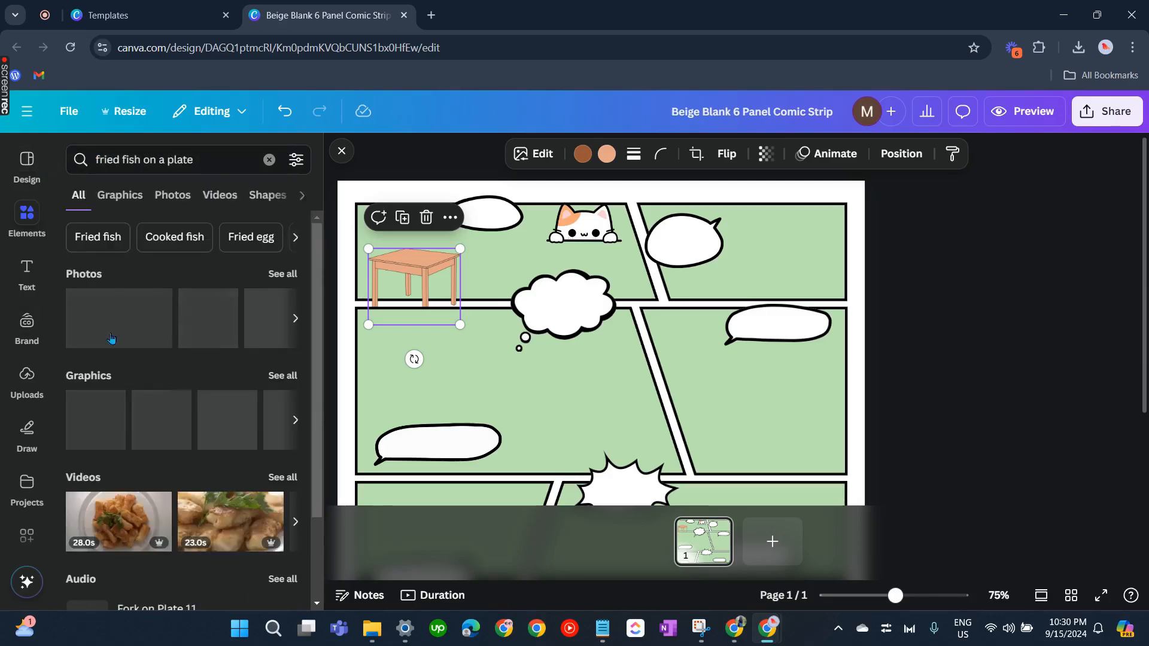
left_click(109, 202)
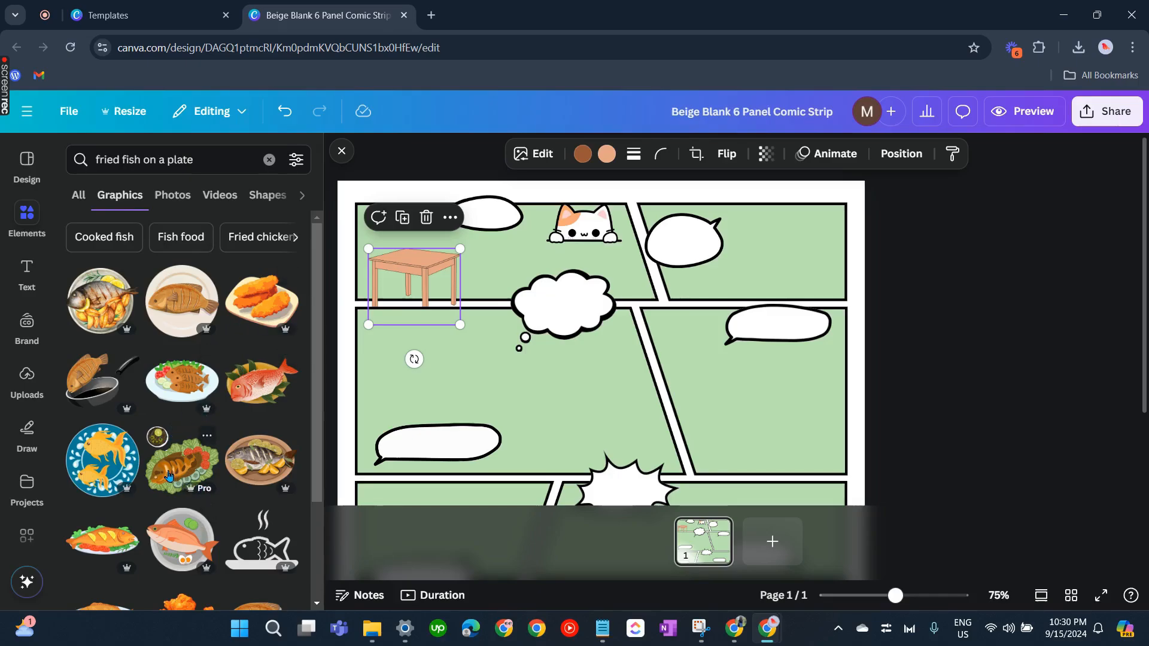
Add the oval plate with the red fish and place it, scaled down, on top of the wooden table
scroll(150, 478, "down", 3)
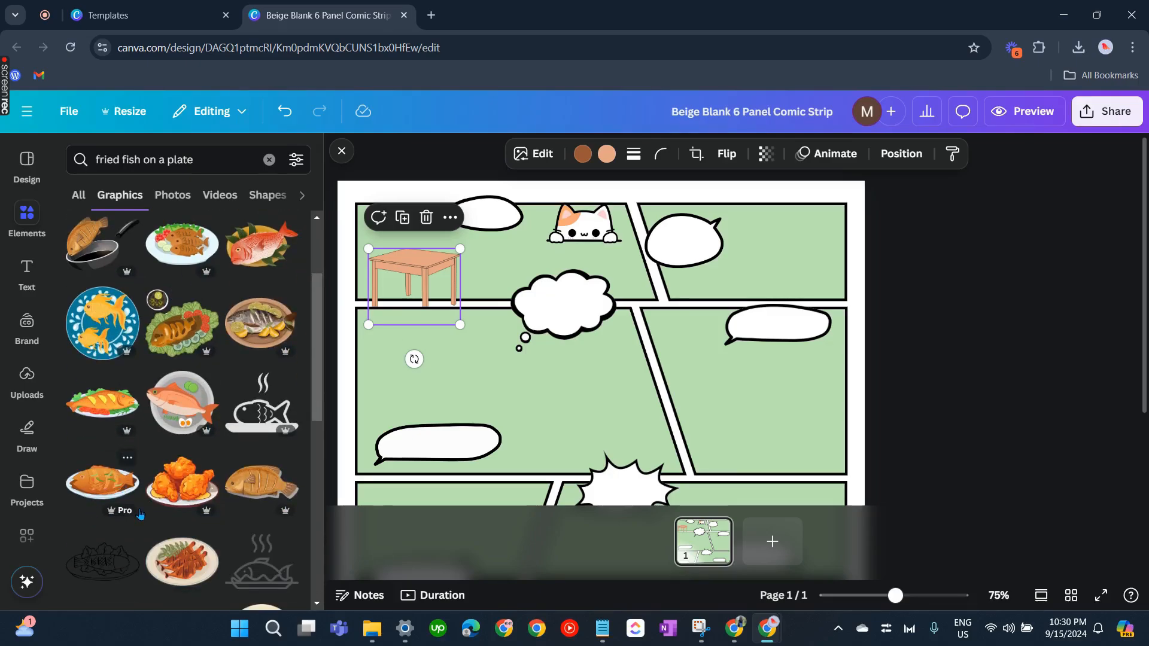
scroll(139, 513, "down", 3)
left_click(102, 492)
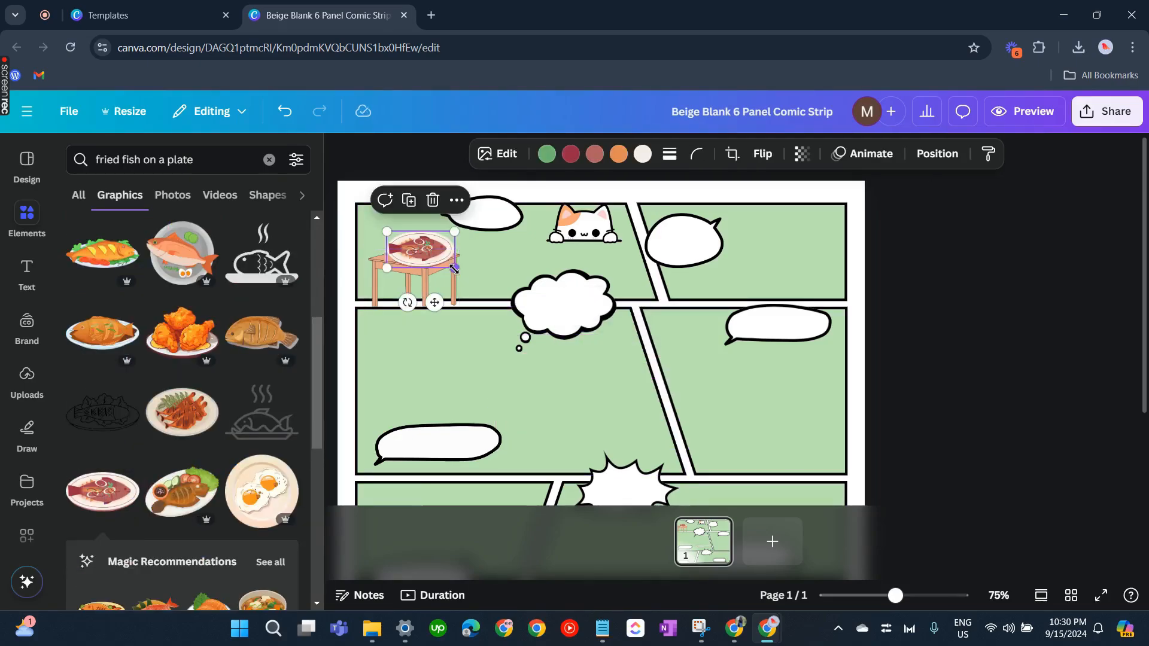
left_click_drag(457, 269, 423, 298)
left_click(991, 380)
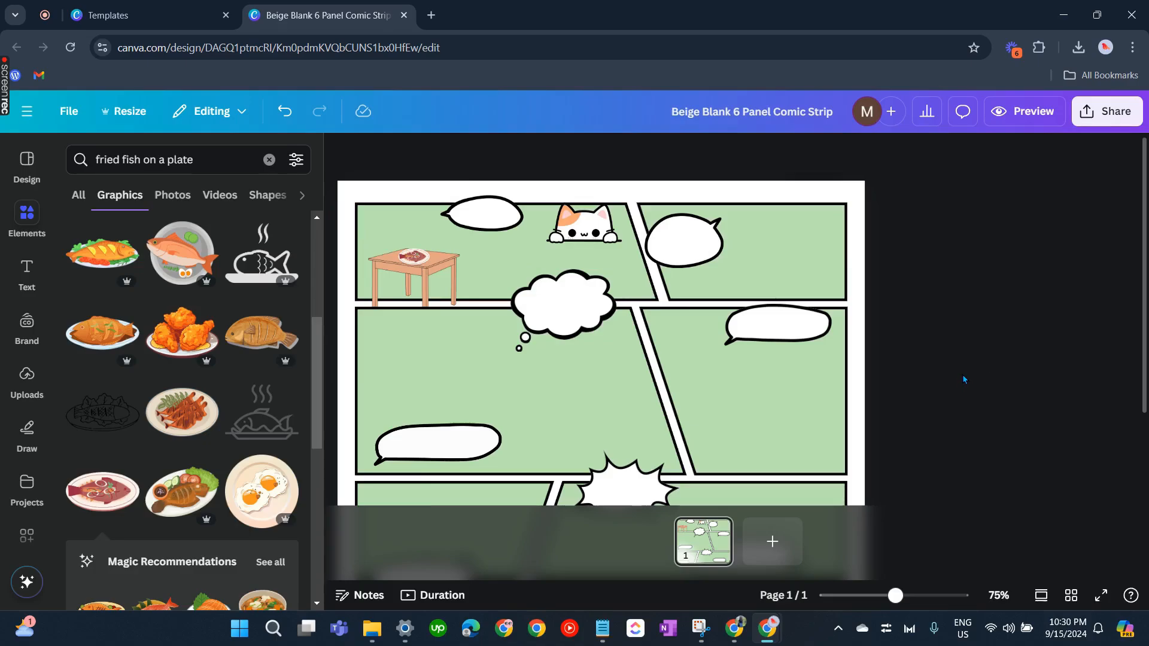
Widen the wooden table in the first panel and reposition the plate of fish on its tabletop
left_click(449, 275)
left_click_drag(461, 327, 475, 337)
left_click(421, 264)
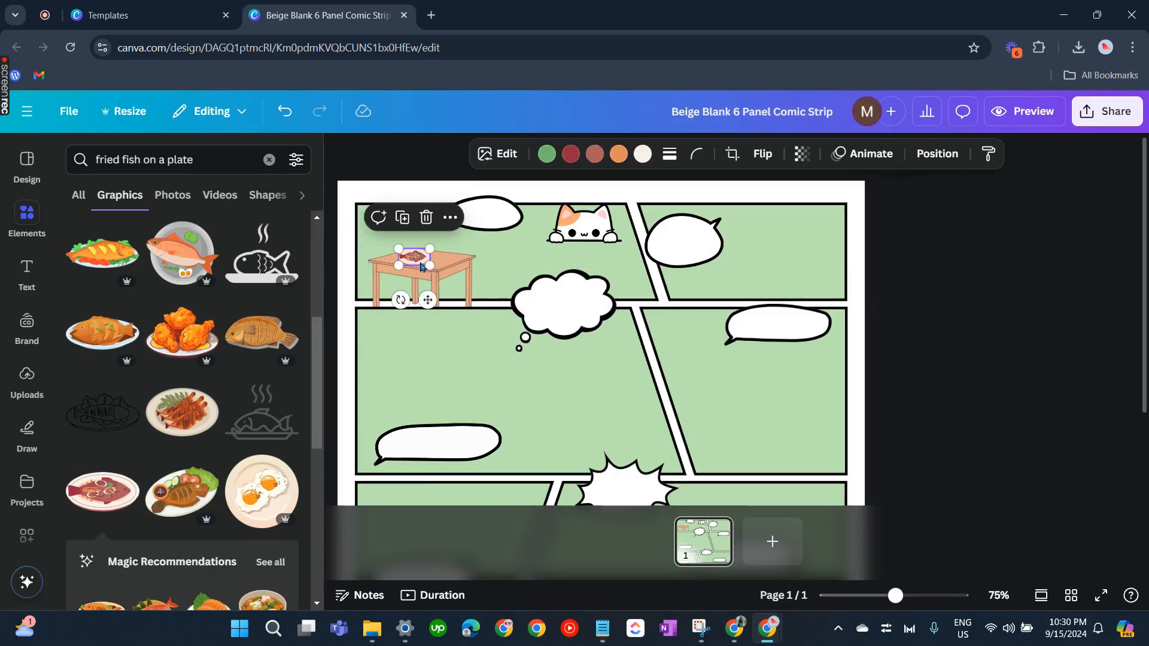
left_click_drag(430, 265, 425, 257)
Shift the cat in the first panel slightly to the right, away from the speech bubble
left_click_drag(588, 231, 596, 231)
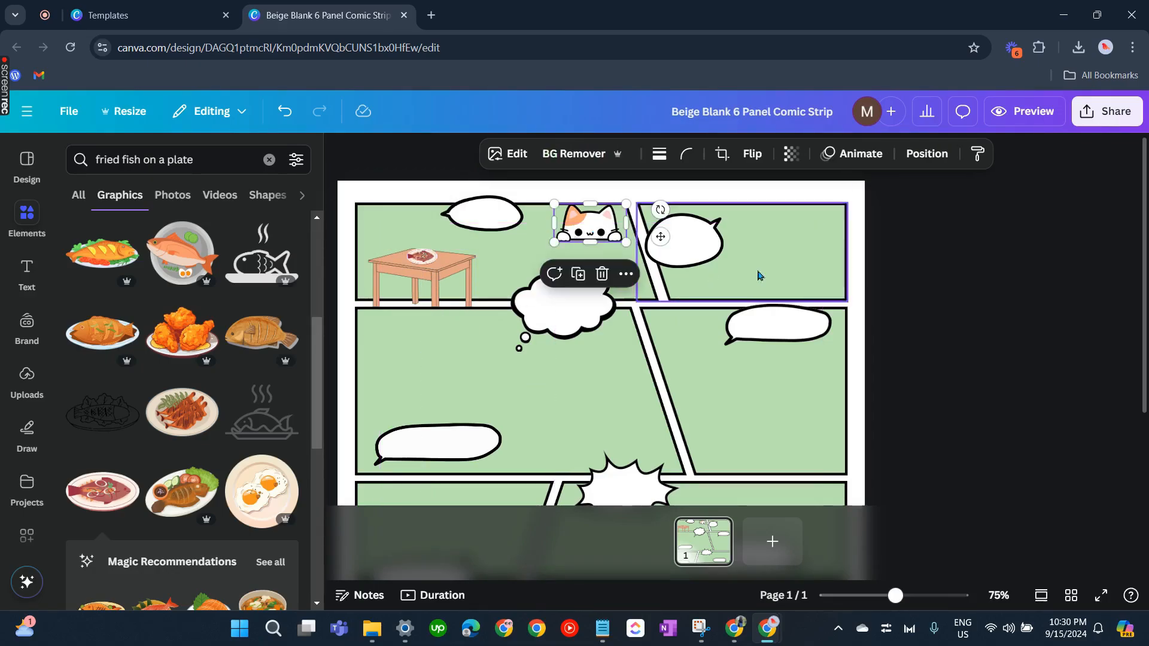
left_click(946, 283)
Add the text "Meow..." just below the first panel's upper speech bubble and undo the last misplaced change
double_click(472, 211)
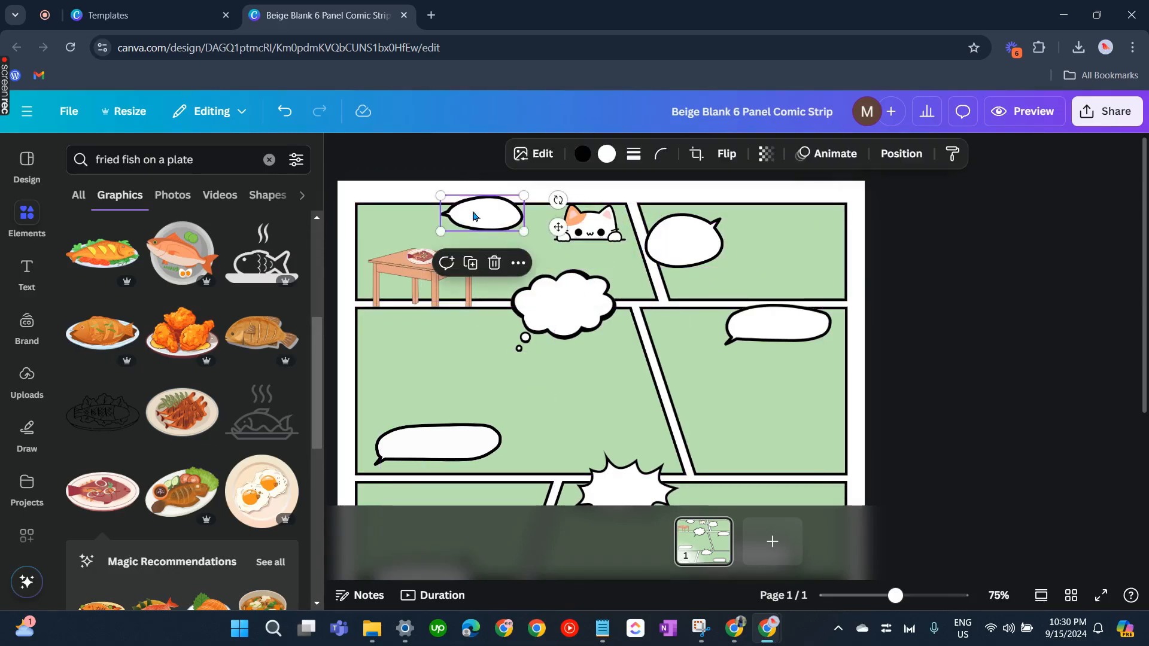
left_click(524, 168)
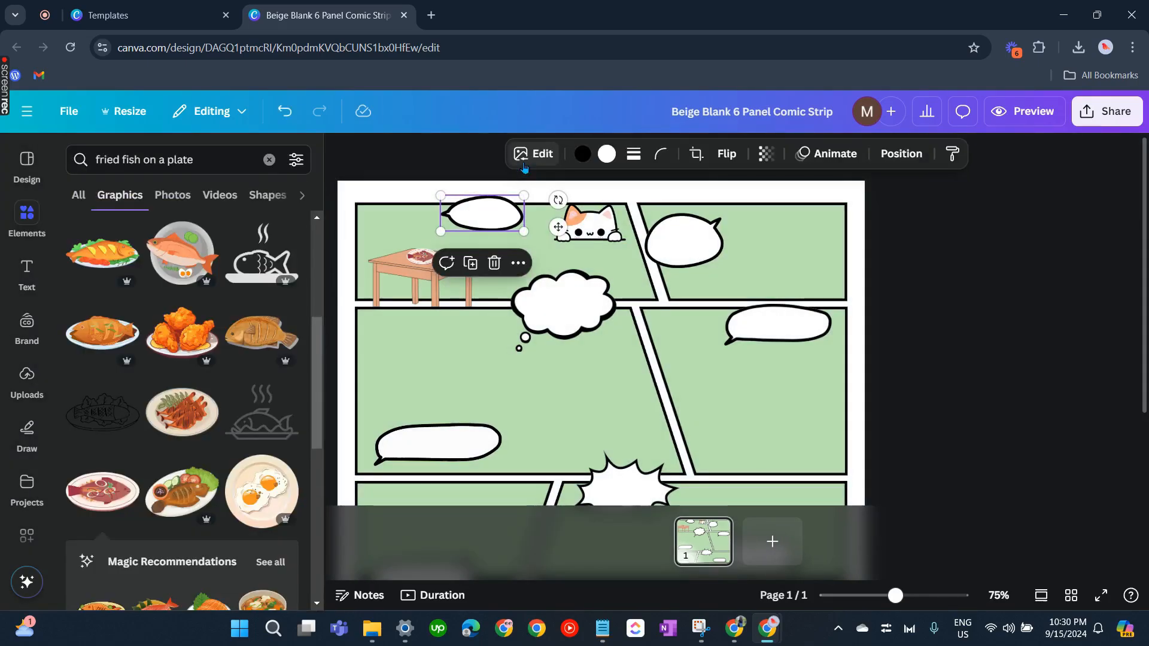
left_click(21, 276)
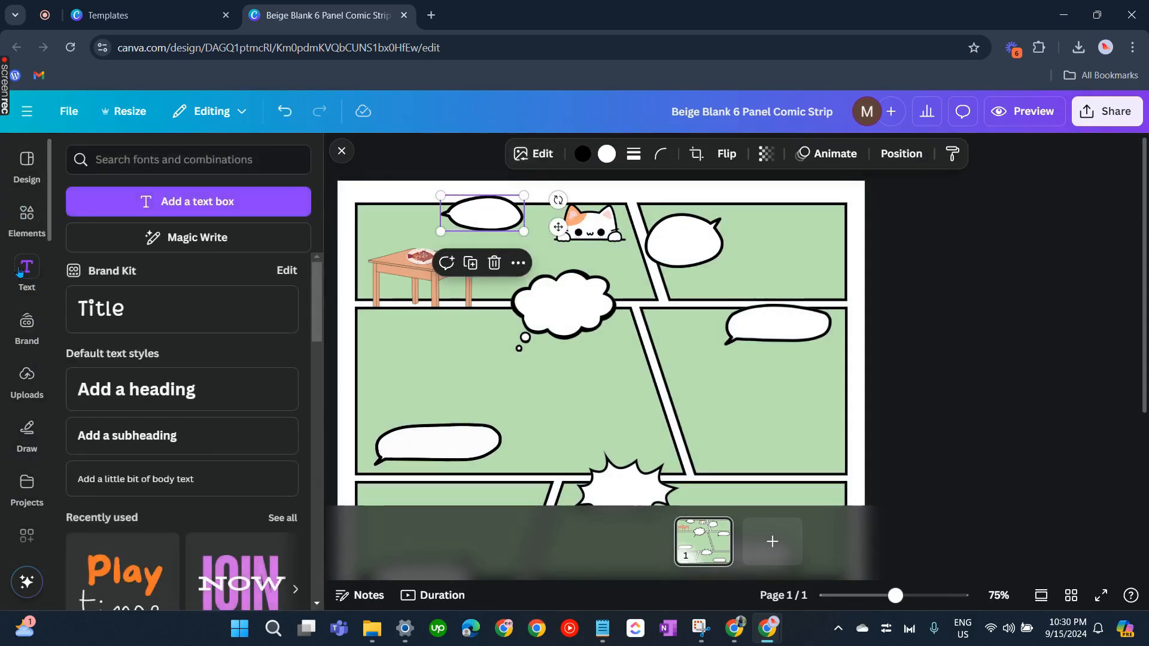
key("ctrl+z")
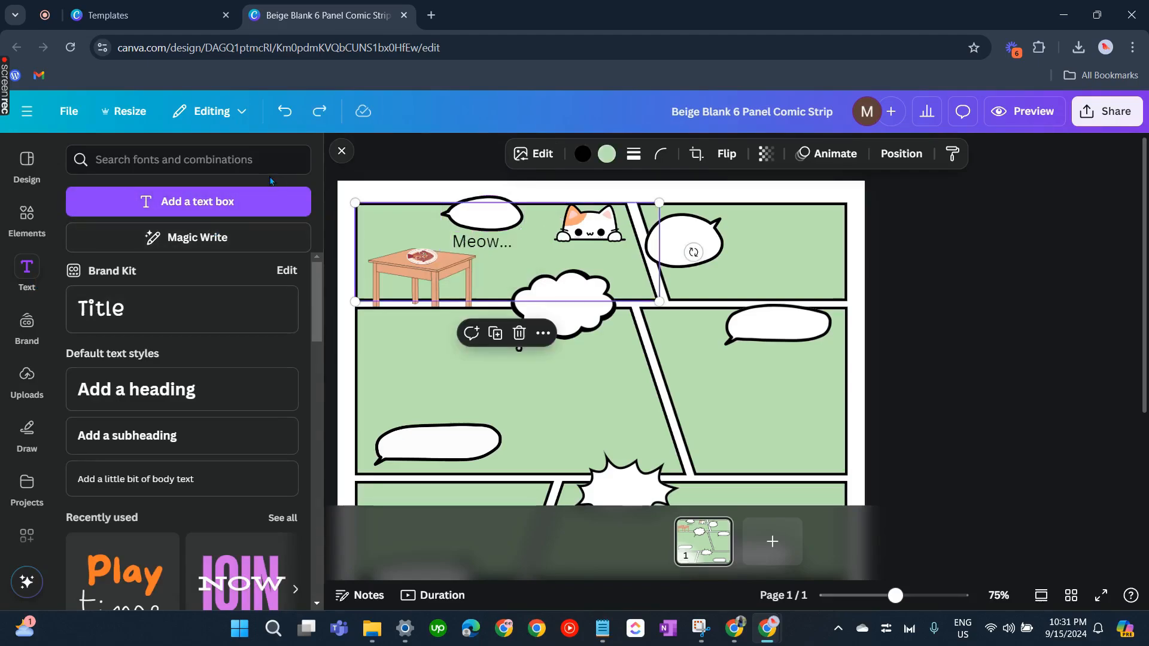
Lock the first panel's green background so it cannot be moved accidentally
left_click(383, 227)
left_click(384, 228)
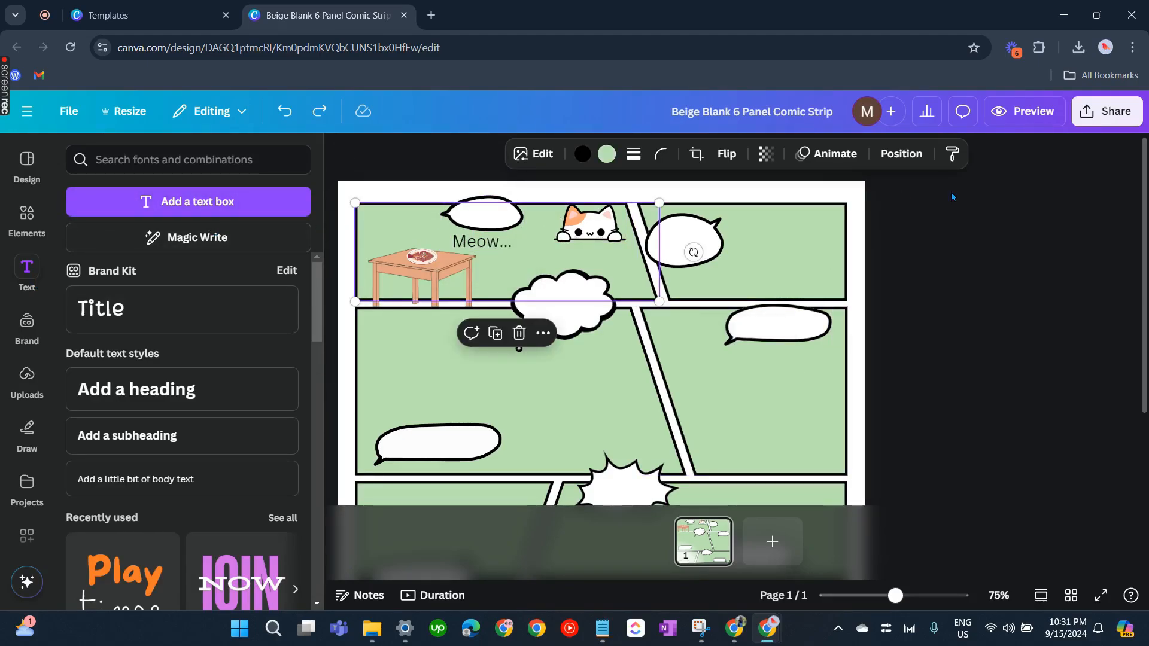
left_click(1057, 298)
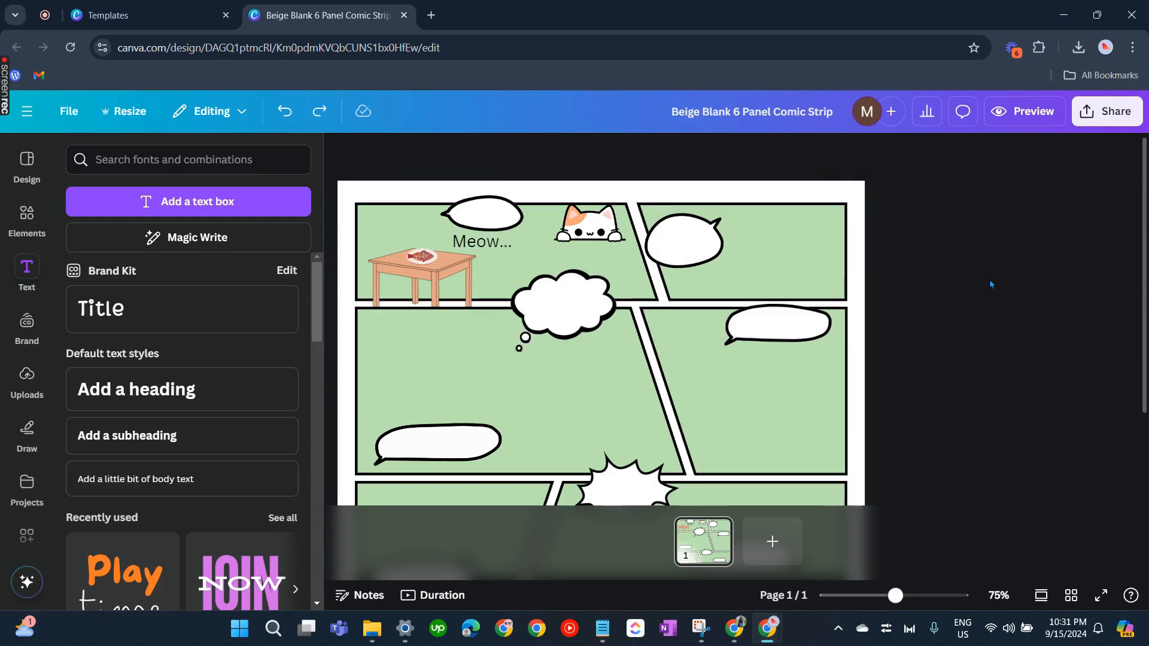
left_click(358, 232)
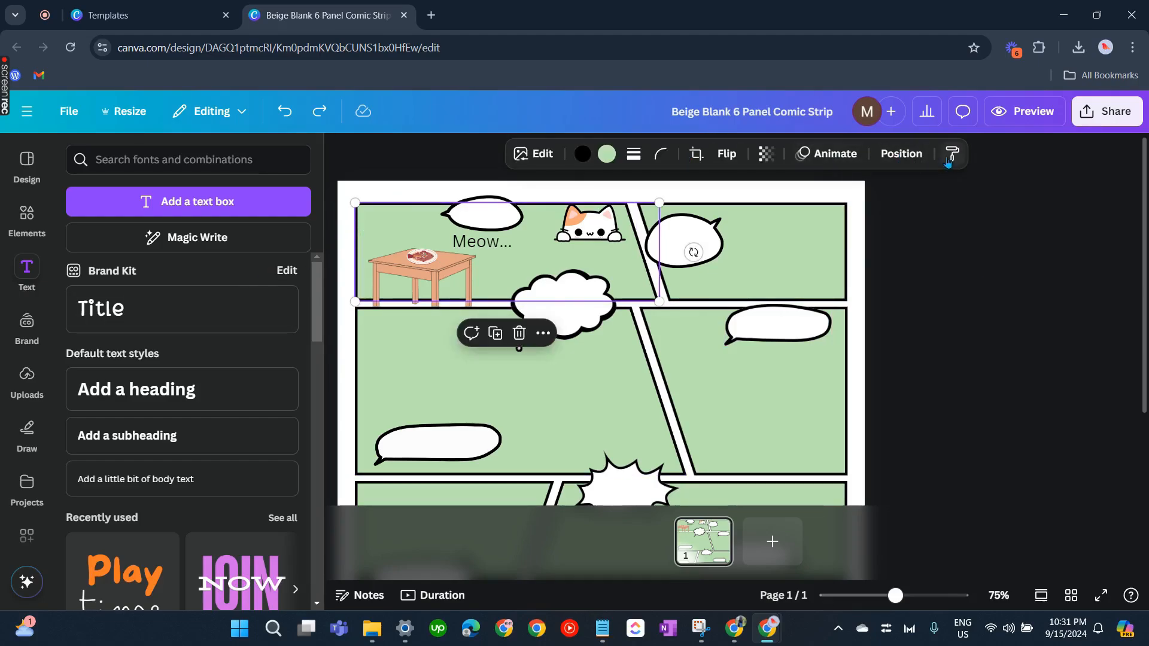
right_click(398, 234)
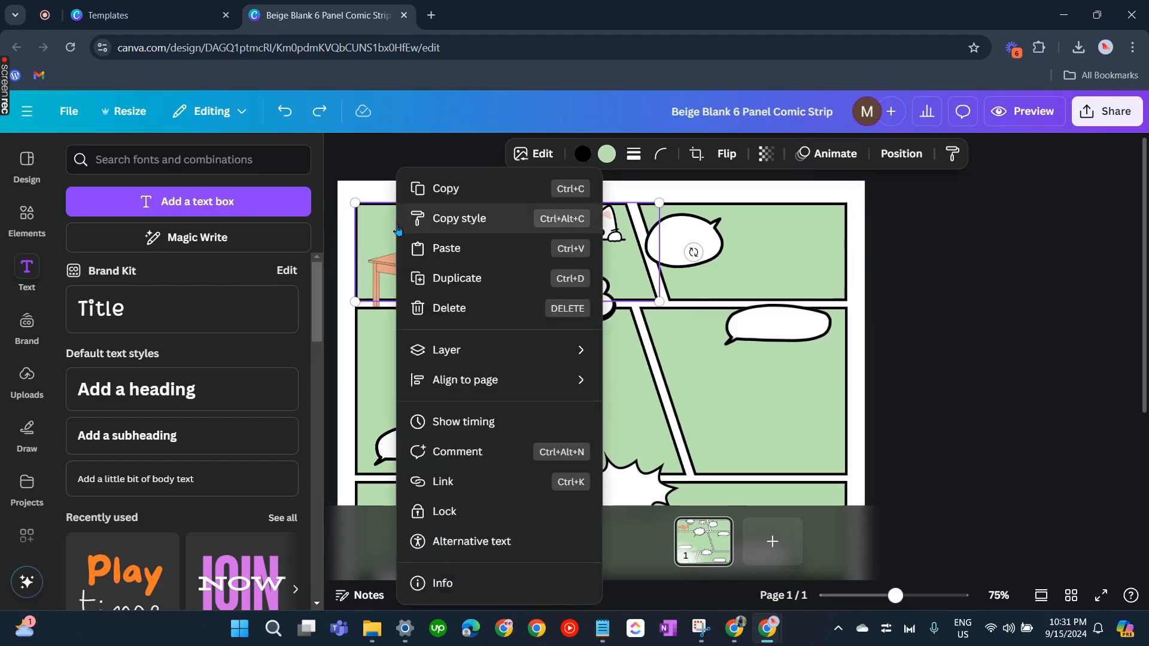
left_click(473, 521)
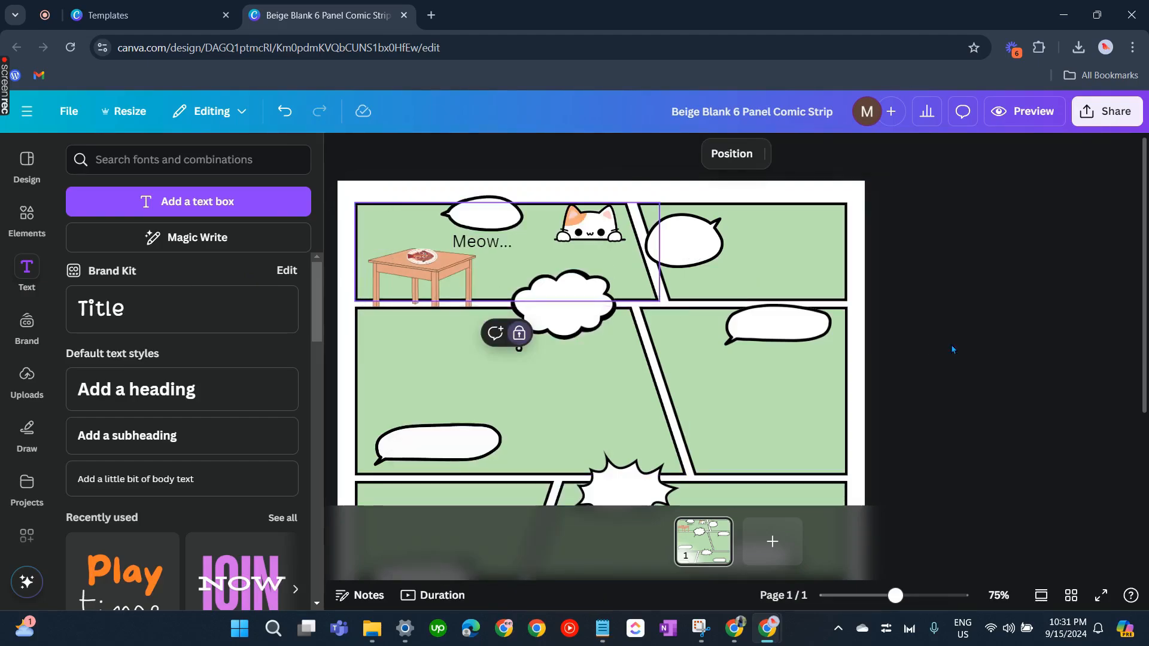
Lock the green background of the second panel in the top row
left_click(768, 259)
right_click(767, 259)
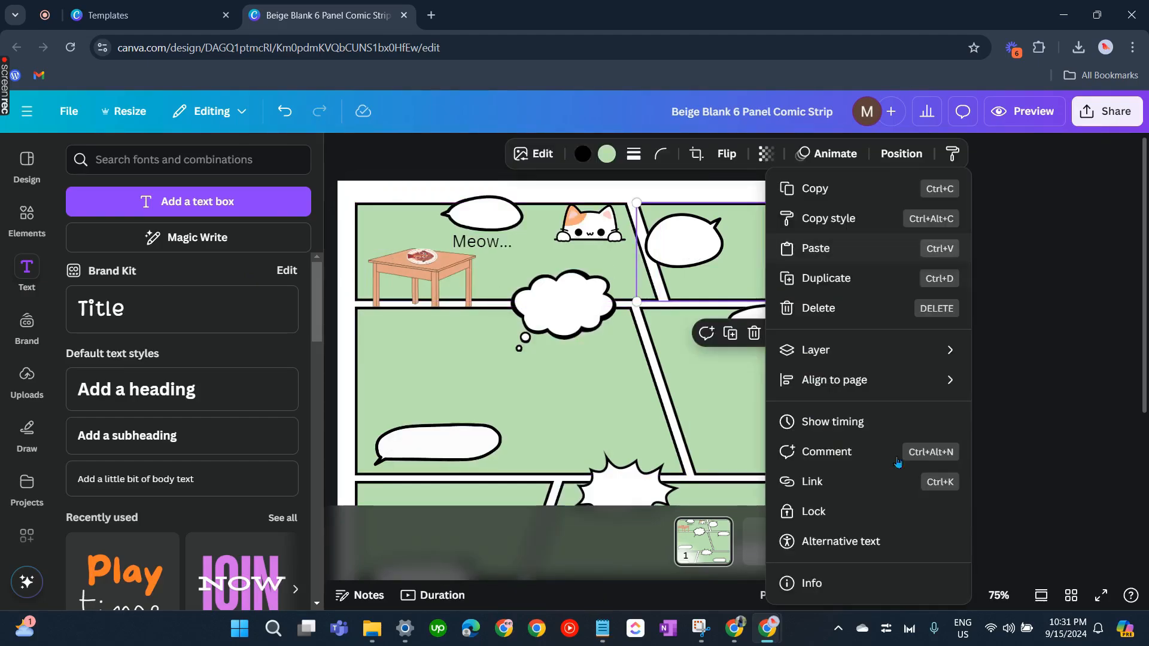
left_click(813, 514)
left_click(1024, 308)
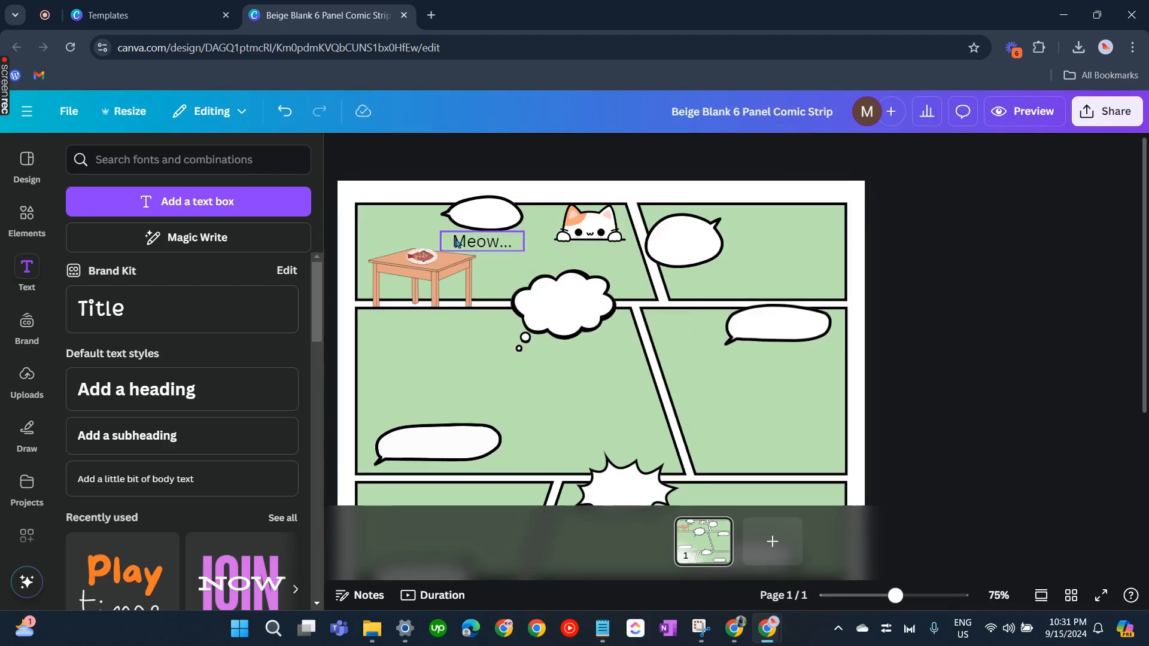
Move the "Meow..." text inside the speech bubble between the table and the cat
left_click_drag(495, 245, 502, 216)
left_click(978, 327)
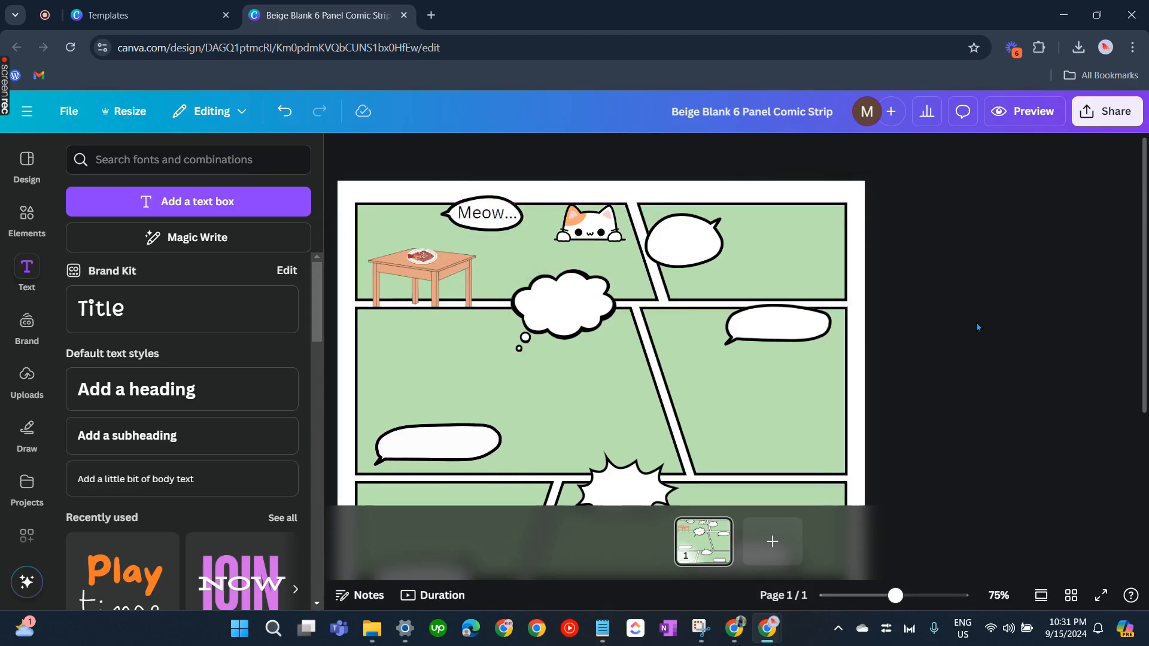
scroll(838, 299, "down", 2)
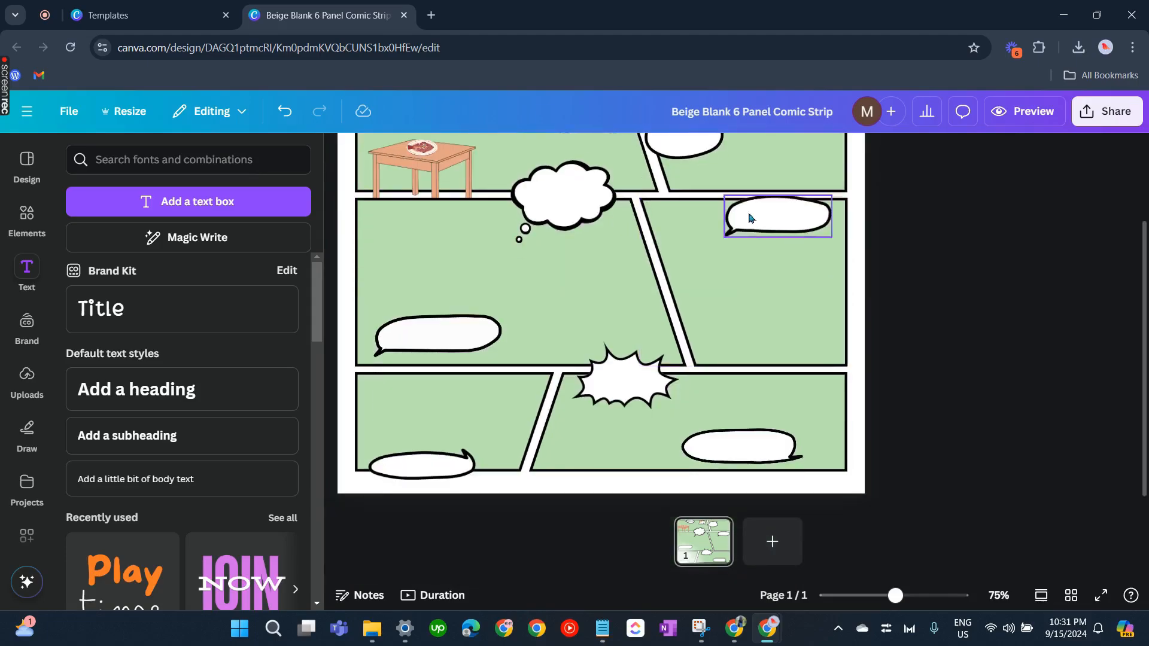
scroll(790, 439, "up", 2)
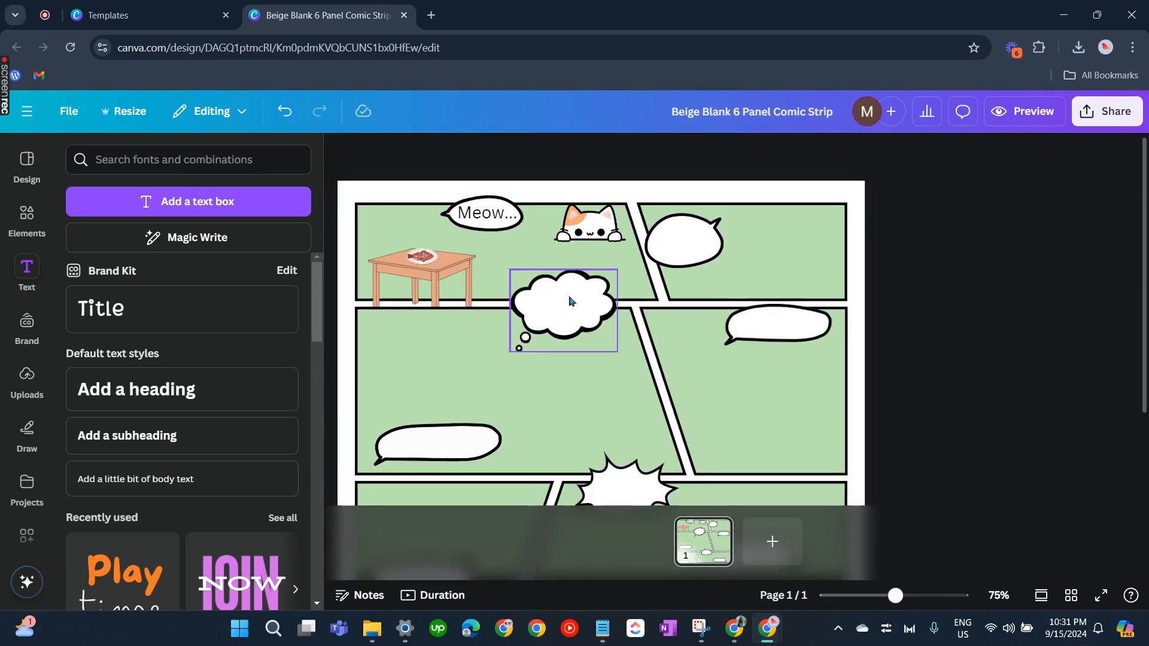
scroll(692, 441, "down", 2)
left_click(781, 411)
scroll(787, 410, "up", 2)
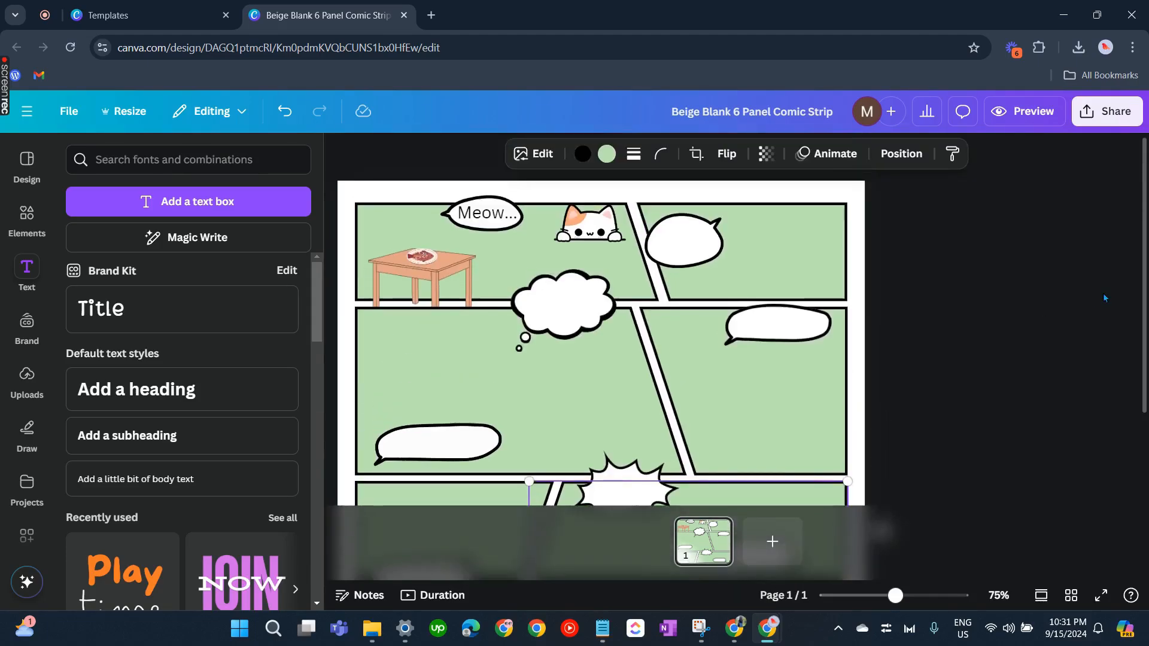
left_click(1103, 293)
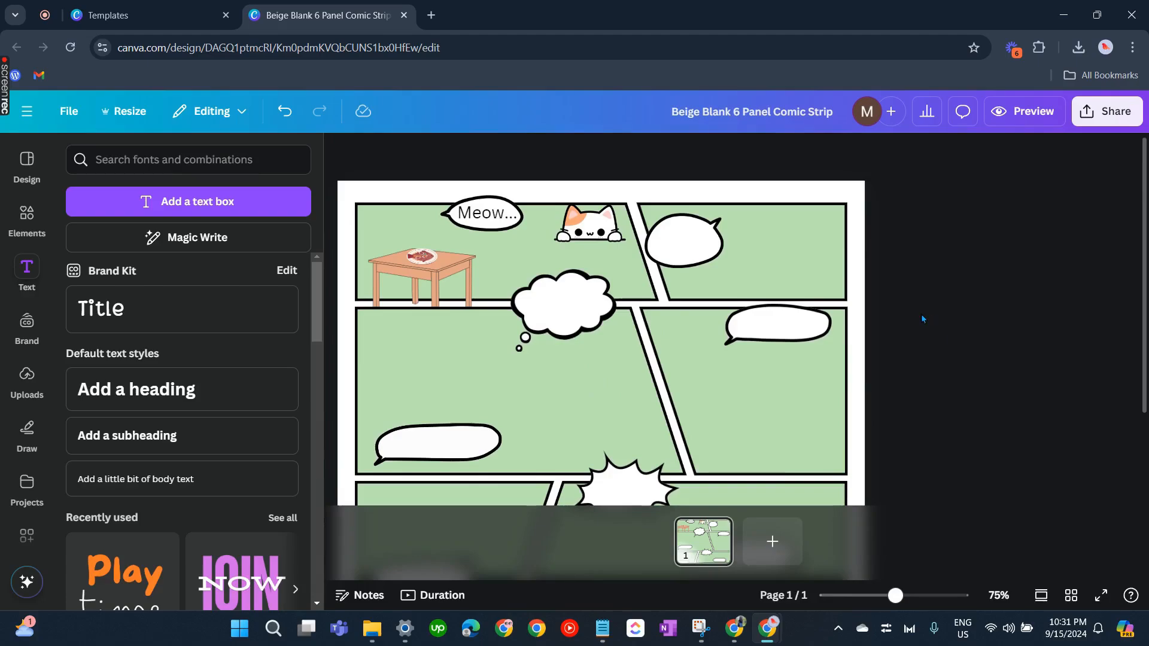